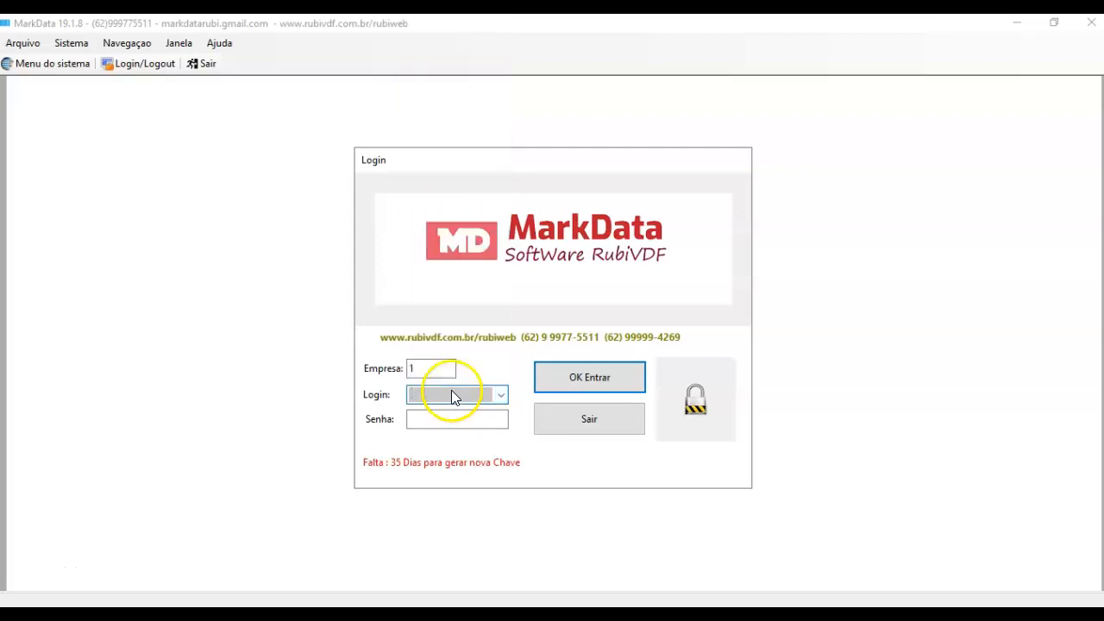
# Step: Log in to company 1 as ADMIN with the administrator password
pyautogui.write('ADMIN')
pyautogui.press('Tab')
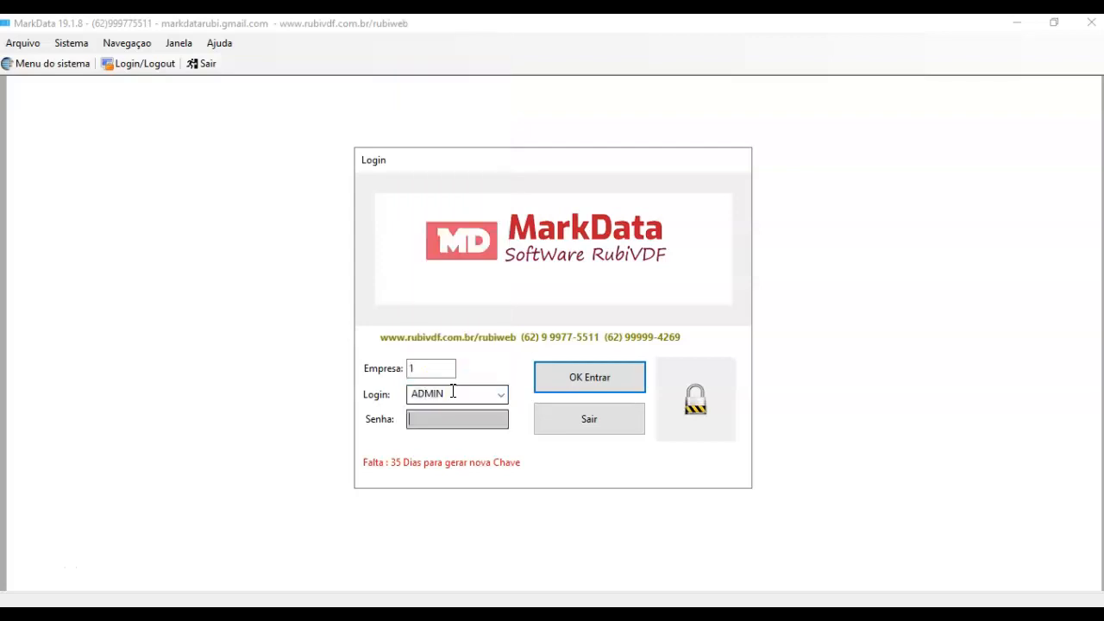
pyautogui.press('Return')
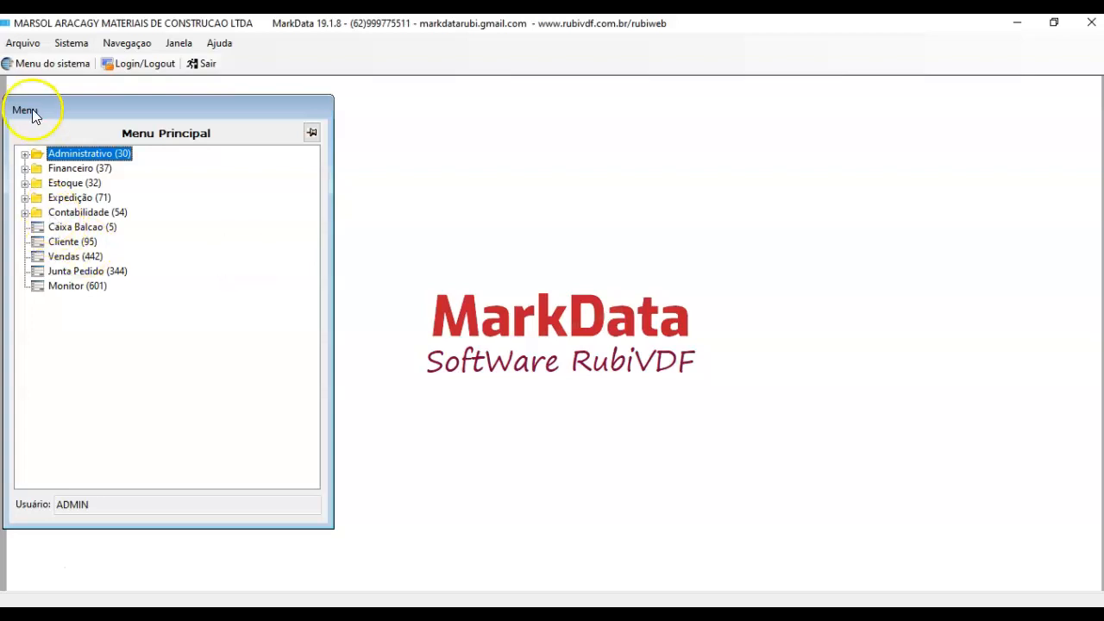
# Step: Expand Administrativo in Menu Principal and open the Funcionarios employee form
pyautogui.click(26, 155)
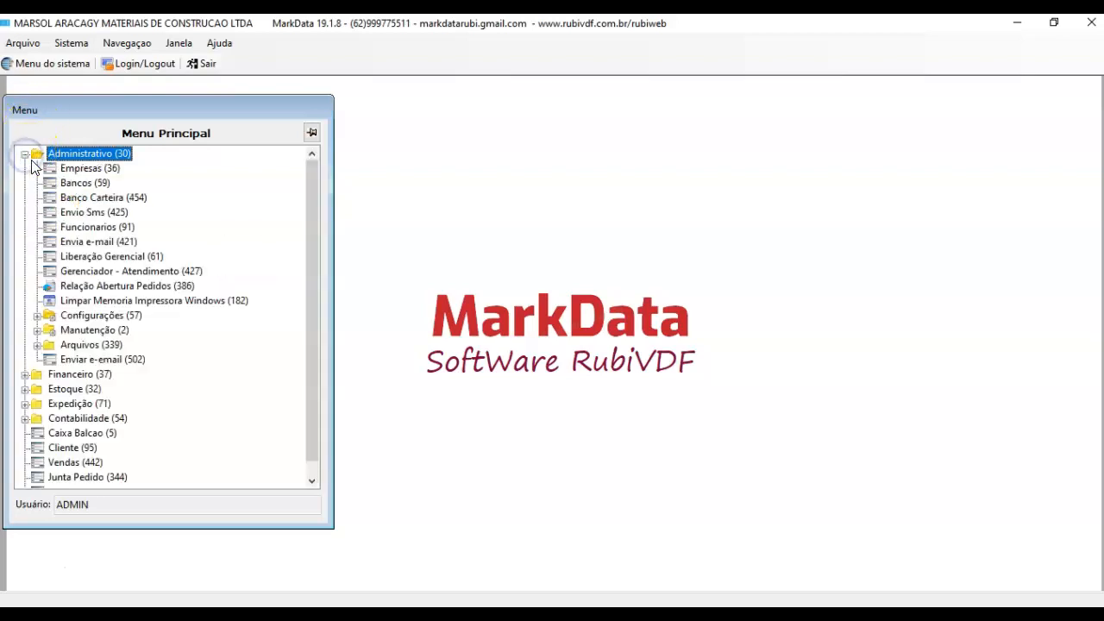
pyautogui.click(25, 159)
pyautogui.click(25, 169)
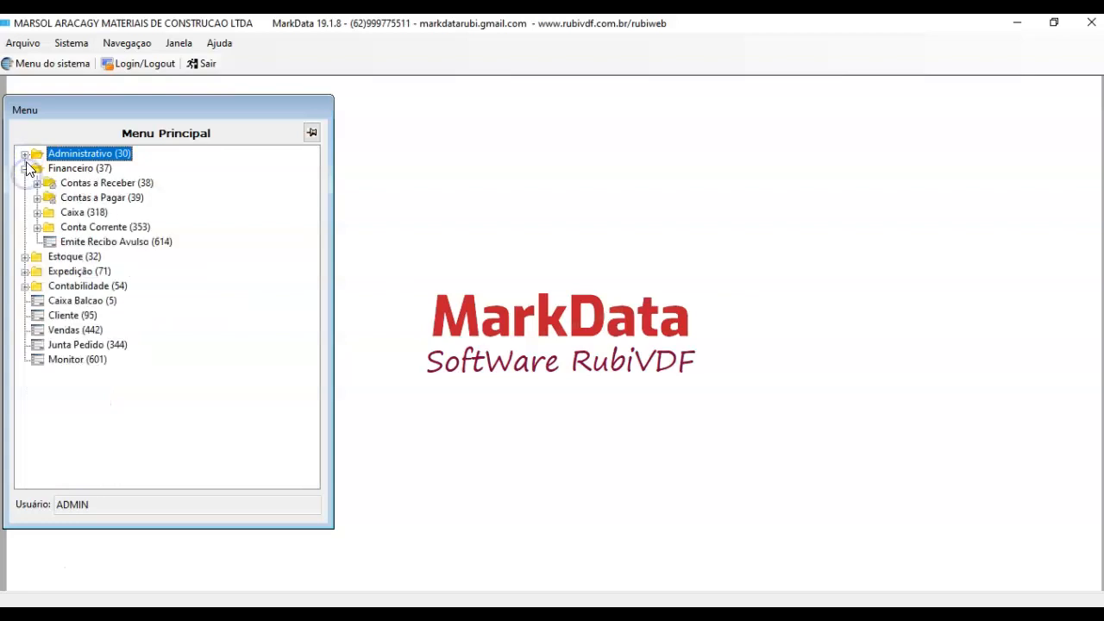
pyautogui.click(26, 156)
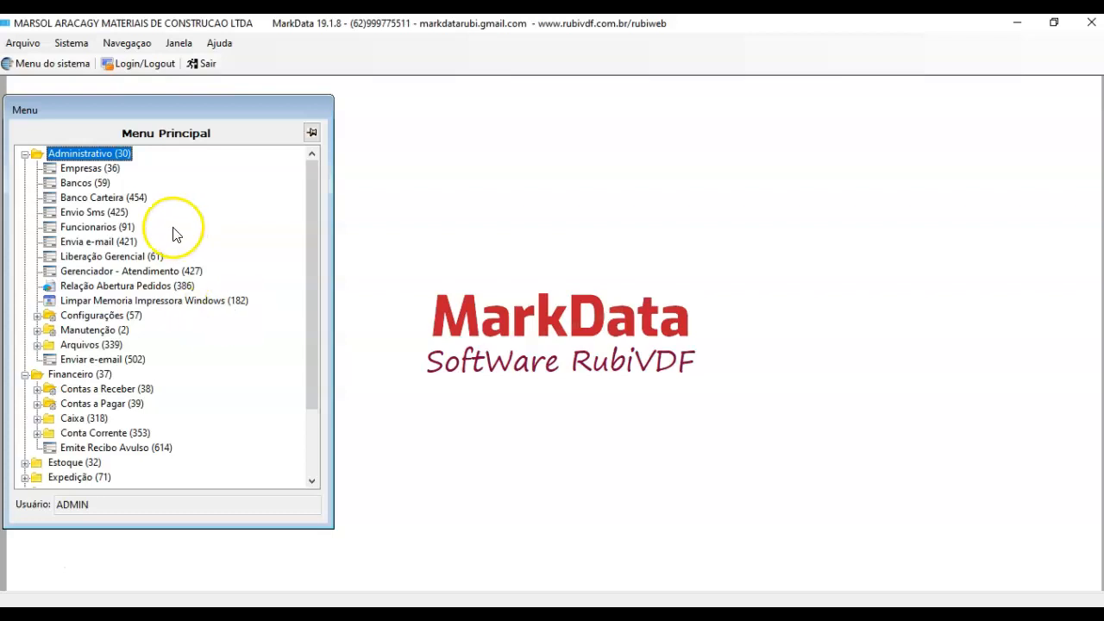
pyautogui.click(103, 230)
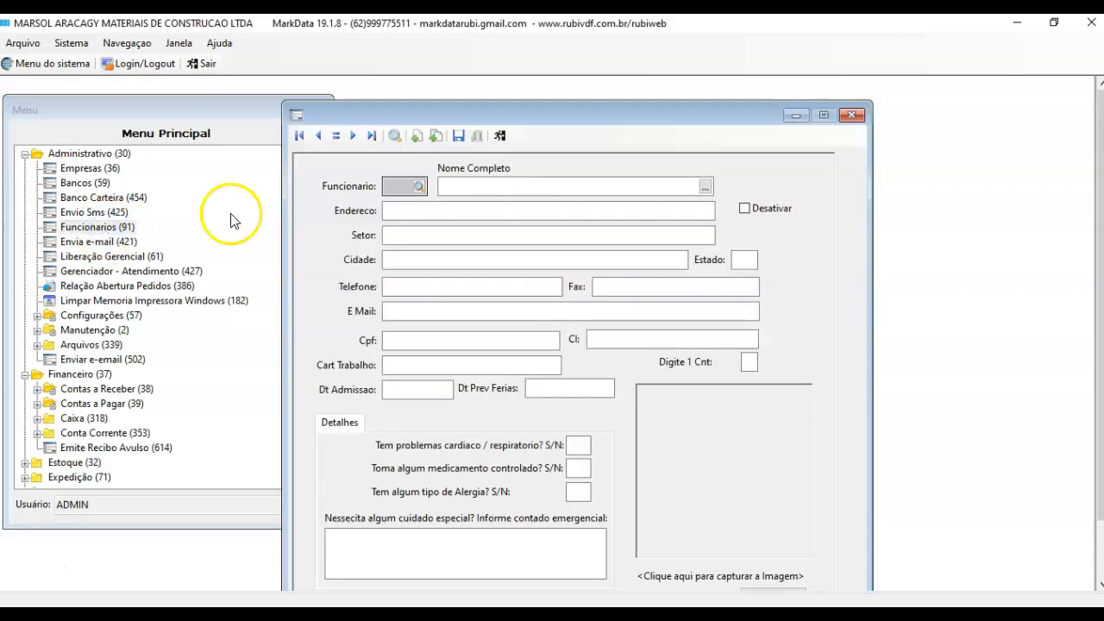
# Step: Enter the employee's full name, street address and city in the new employee form
pyautogui.click(454, 189)
pyautogui.write('JERRY')
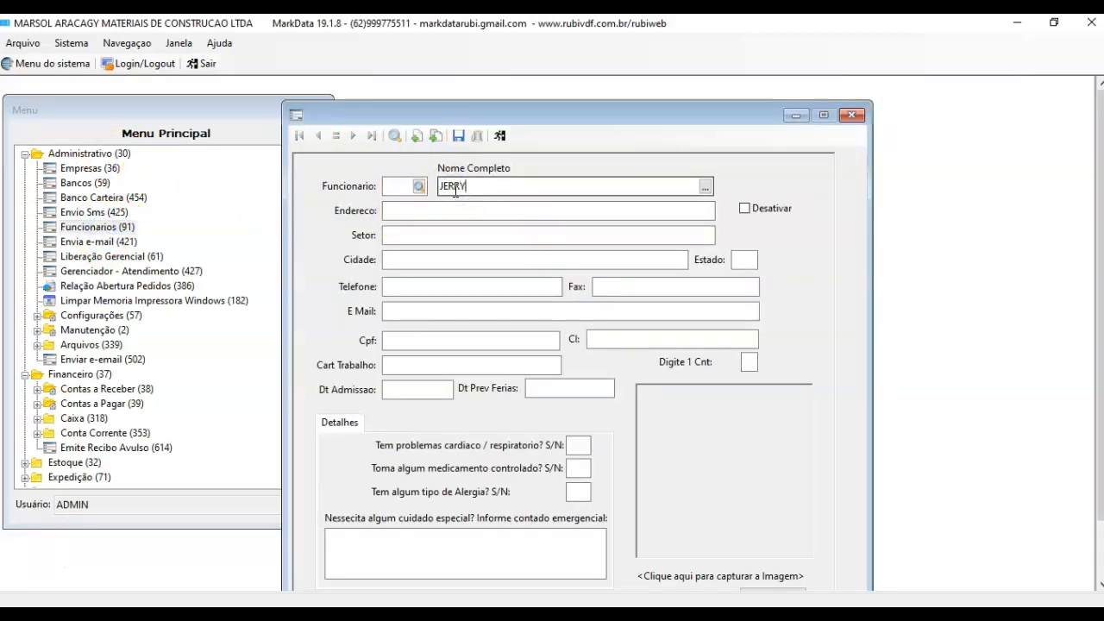
pyautogui.press('Return')
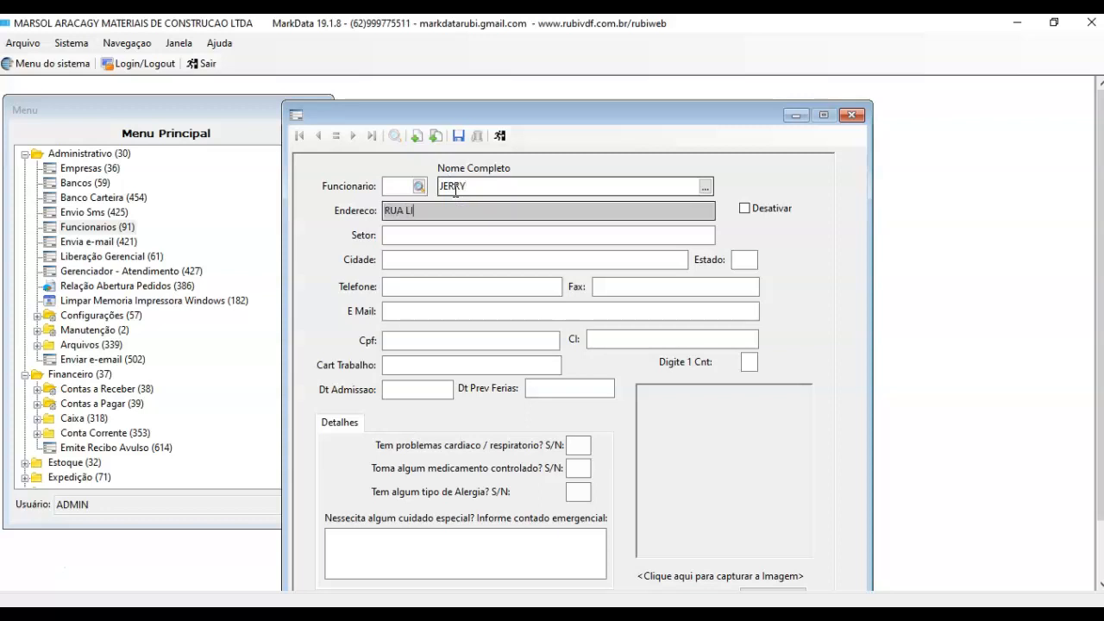
pyautogui.write('RUA LIMOEIRO')
pyautogui.press('Return')
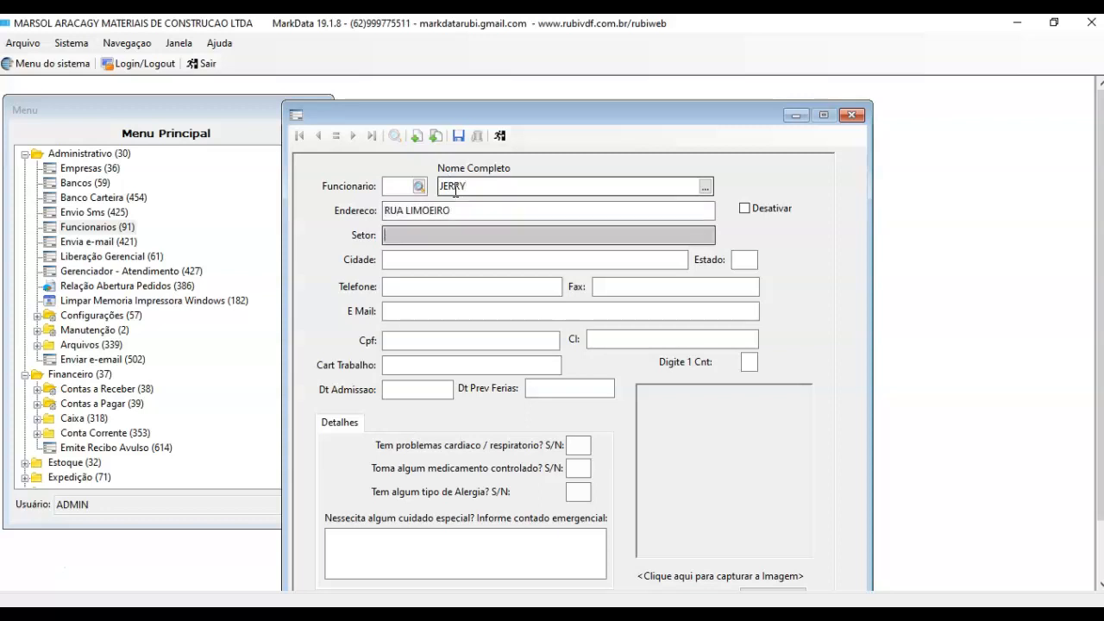
pyautogui.press('Return')
pyautogui.write('EU')
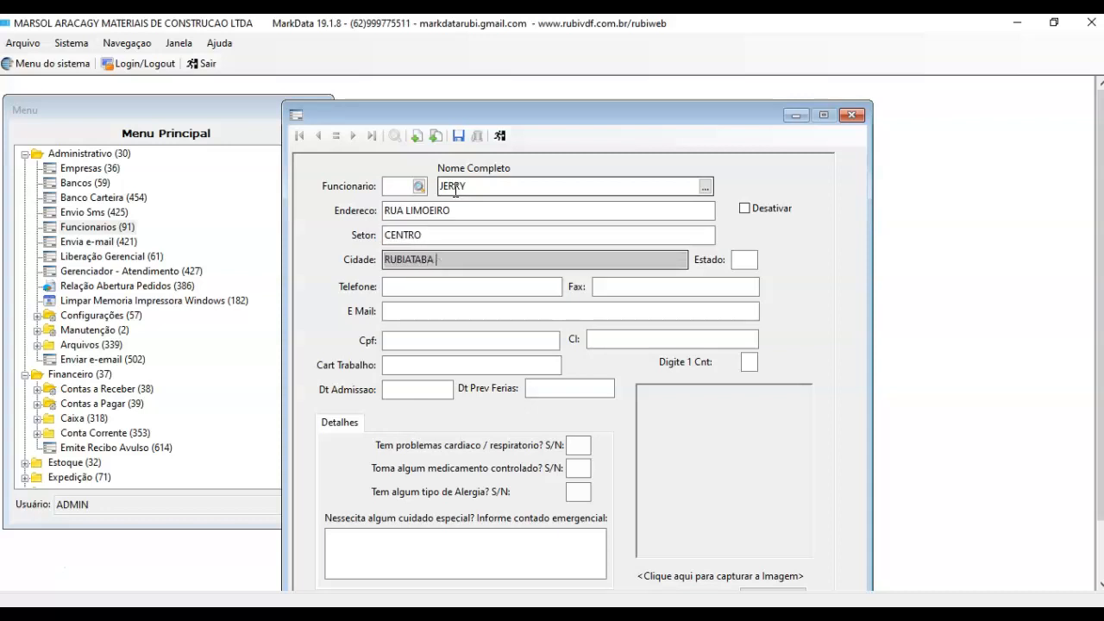
pyautogui.write('BIATABA 4')
pyautogui.press('Return')
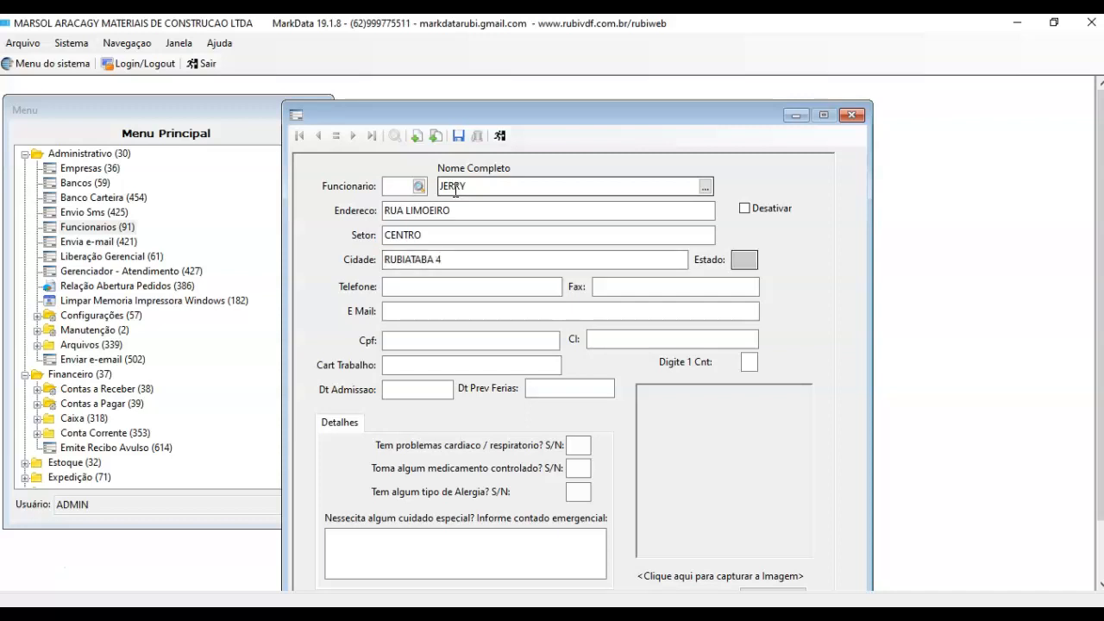
pyautogui.hotkey('shift', 'Tab')
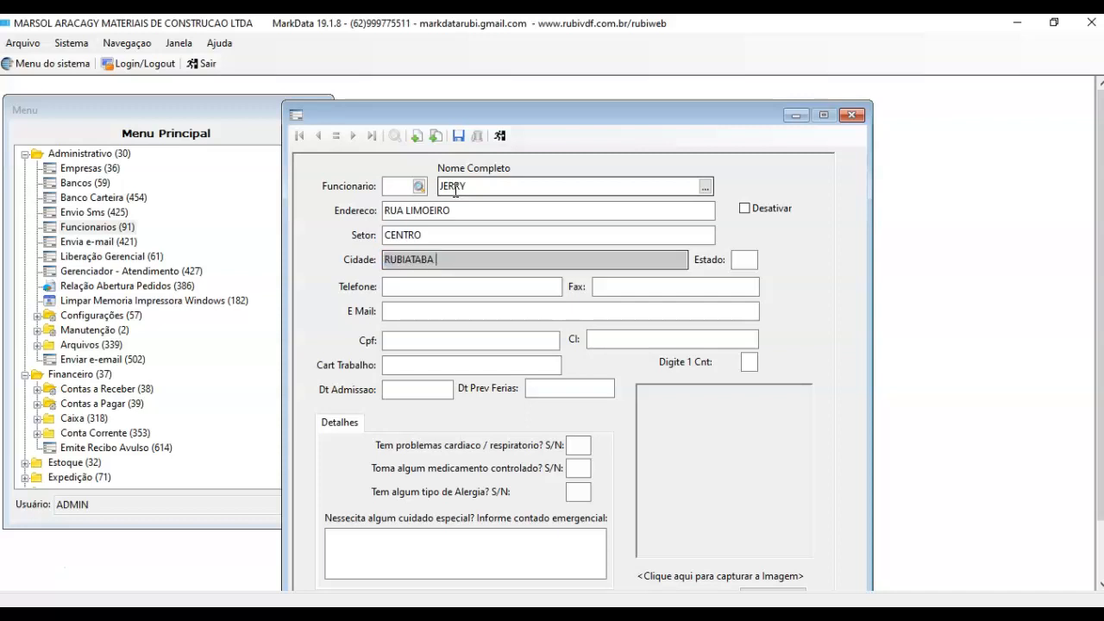
pyautogui.press('Return')
pyautogui.press('Return')
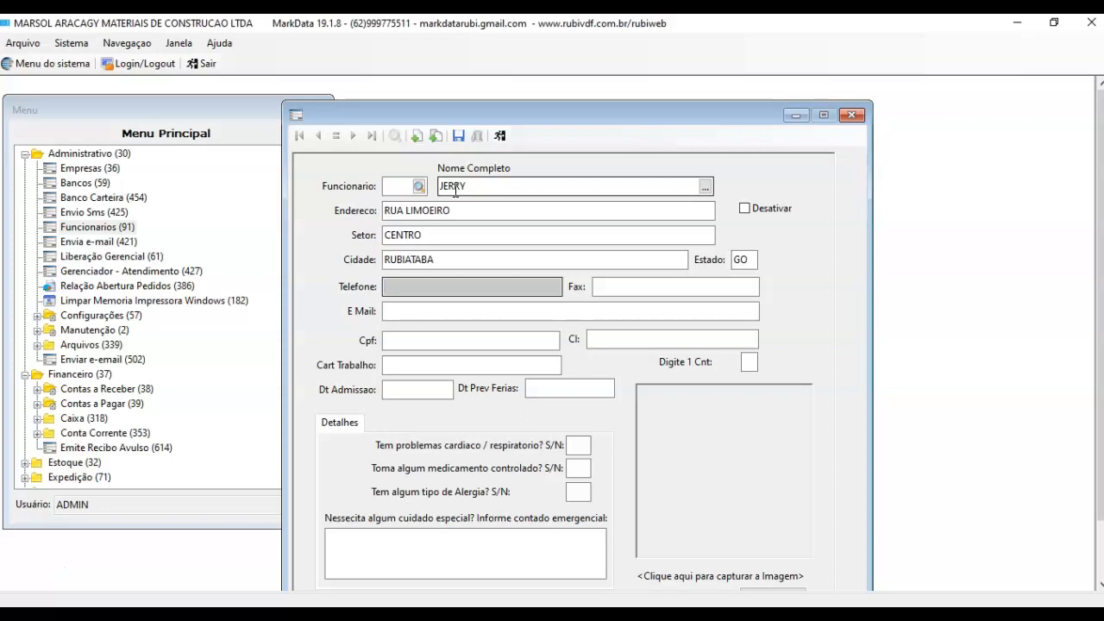
# Step: Save the employee as code 42, verify it in the sellers lookup, and close the form
pyautogui.click(453, 143)
pyautogui.click(552, 378)
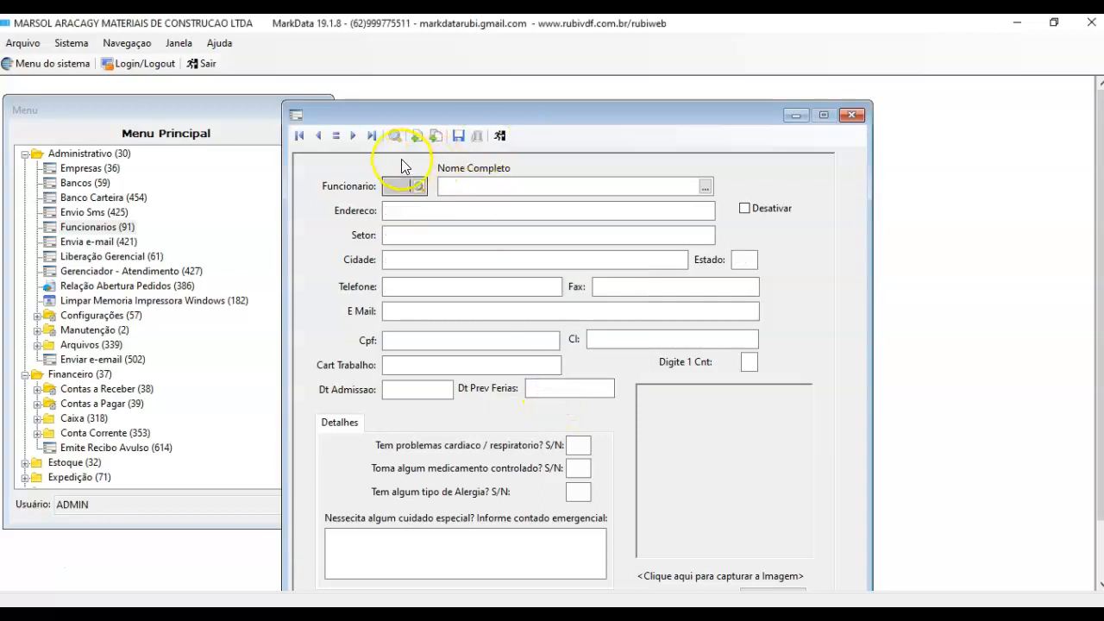
pyautogui.click(372, 135)
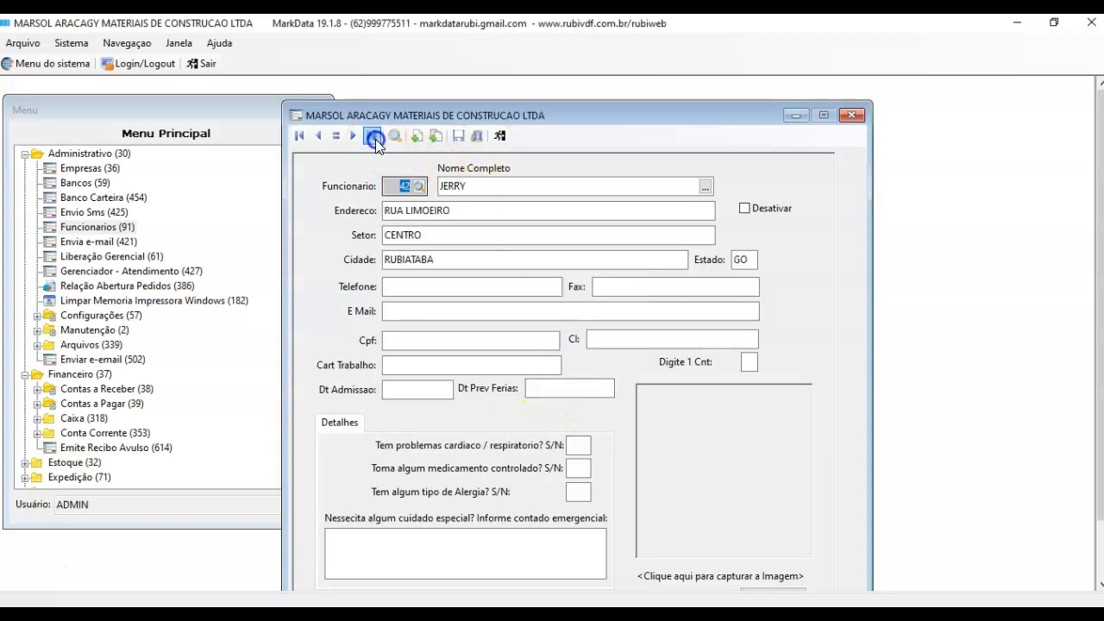
pyautogui.click(418, 188)
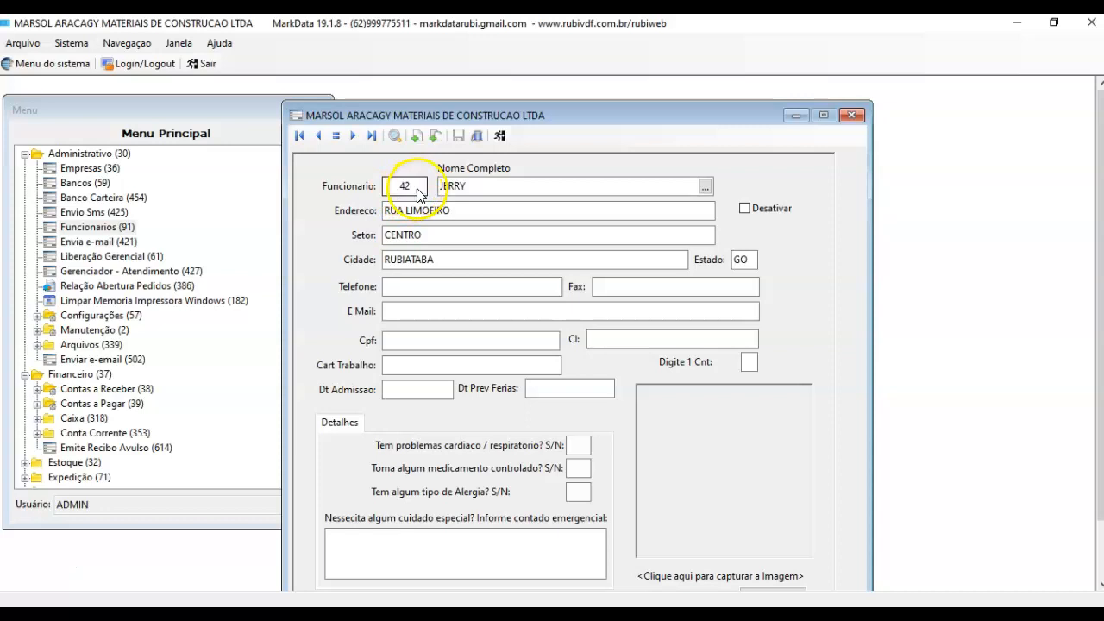
pyautogui.doubleClick(460, 330)
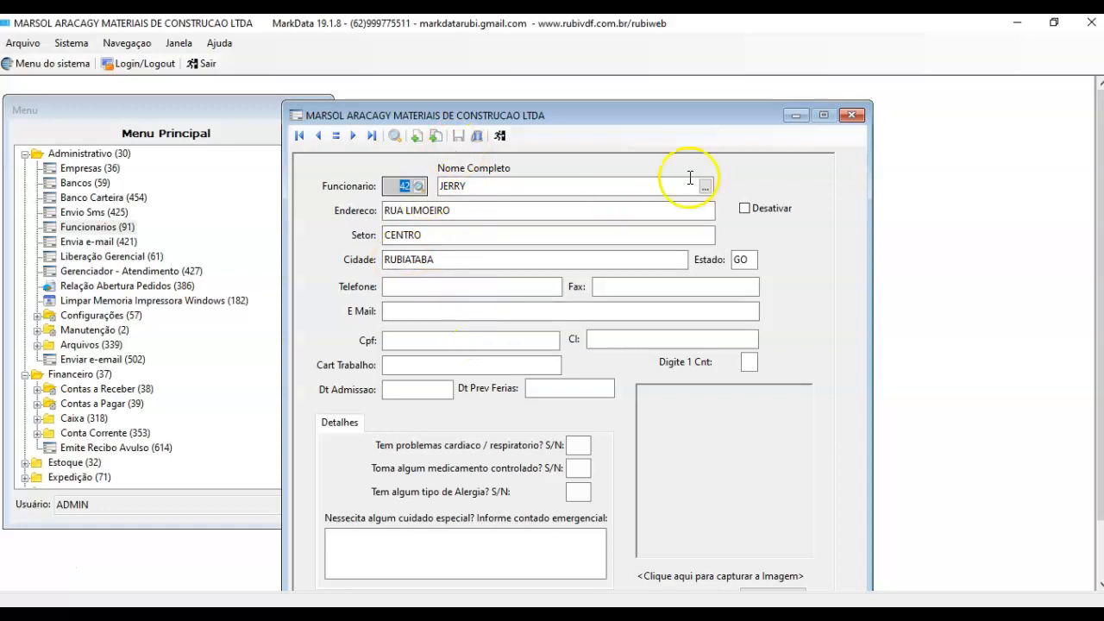
pyautogui.click(850, 115)
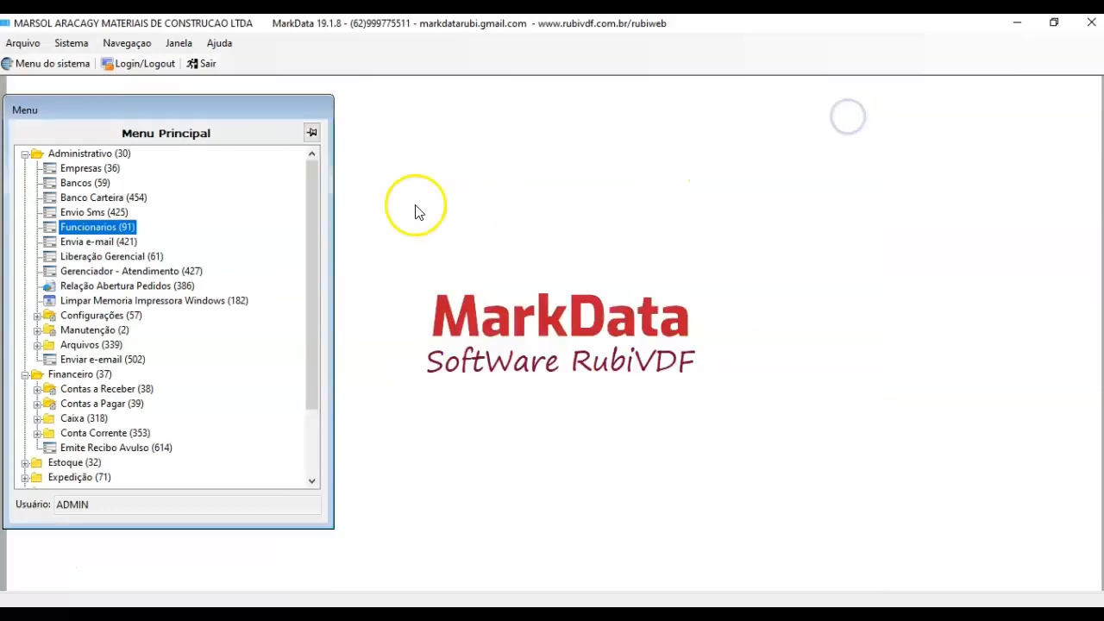
# Step: Open Cadastro de usuários under Manutenção and enter the new user's login and password
pyautogui.click(37, 329)
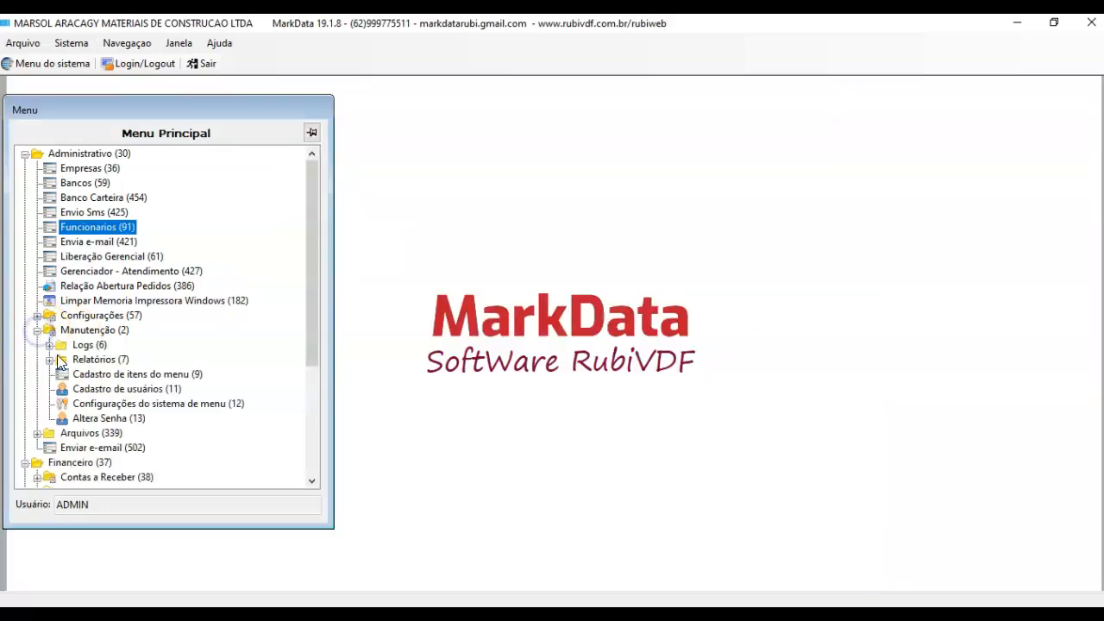
pyautogui.doubleClick(90, 389)
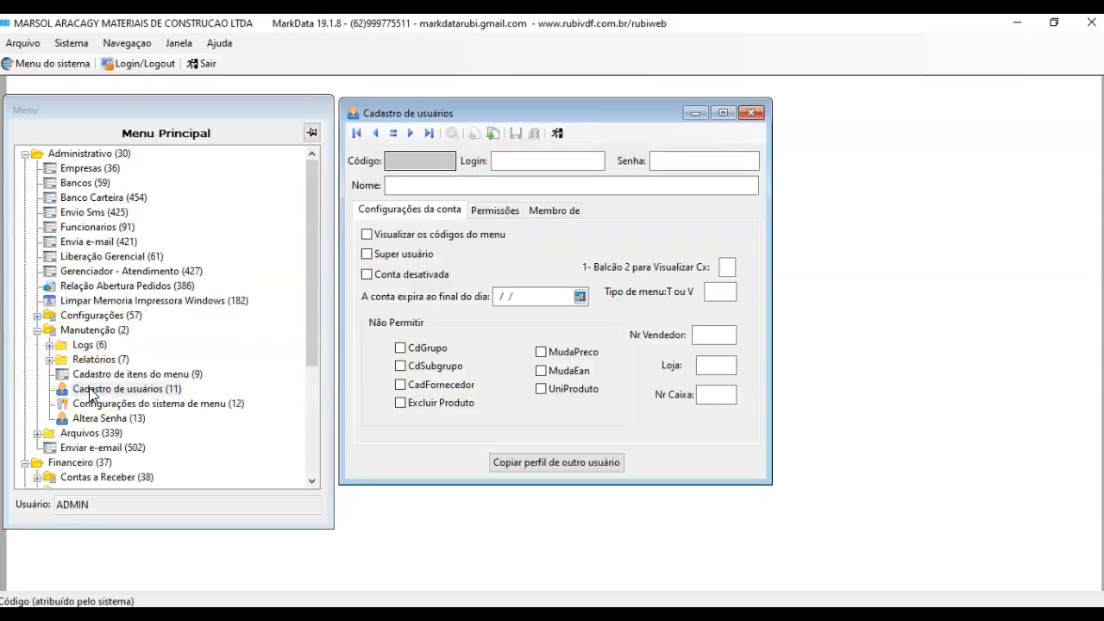
pyautogui.click(509, 164)
pyautogui.write('JERRY')
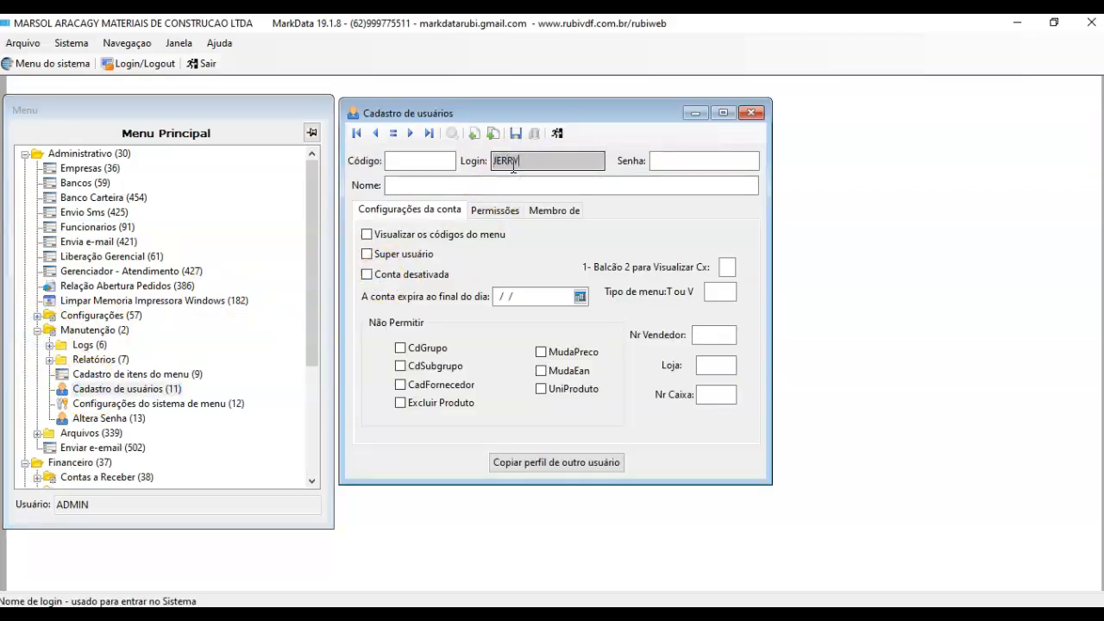
pyautogui.click(696, 164)
pyautogui.write('**')
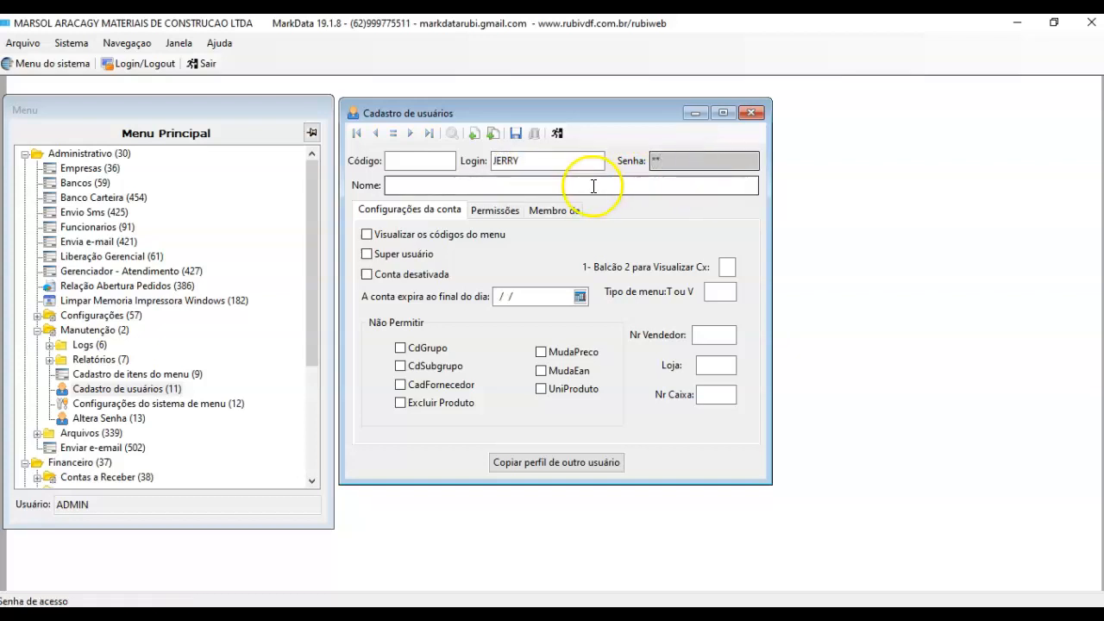
# Step: Enter the user's display name in Nome and recheck the login entry
pyautogui.click(594, 187)
pyautogui.write('jerry')
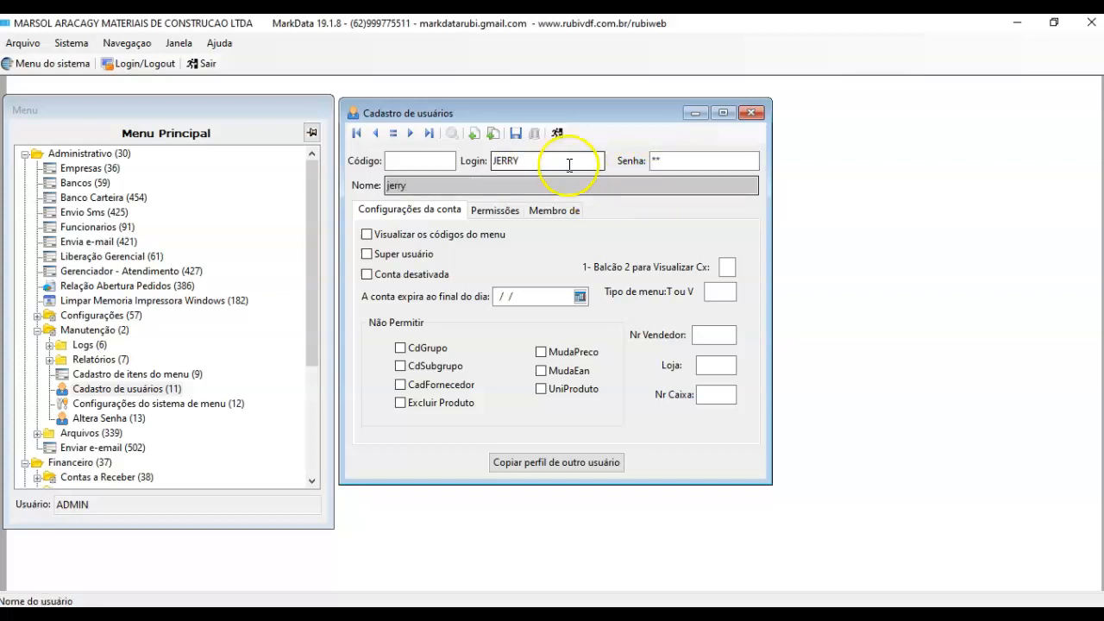
pyautogui.click(569, 164)
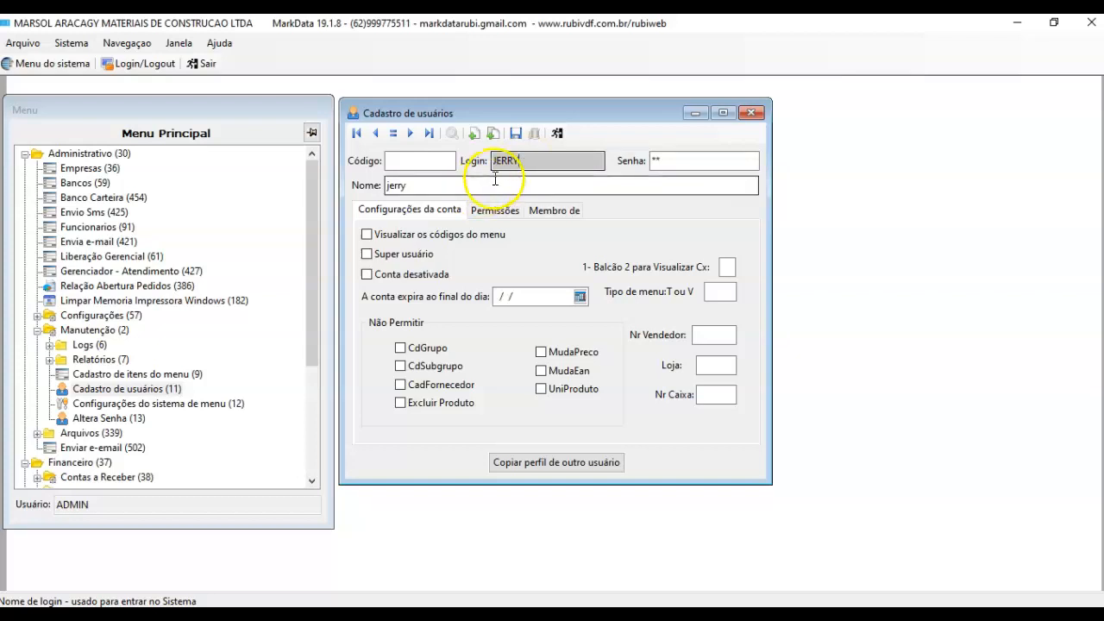
pyautogui.moveTo(530, 160); pyautogui.dragTo(471, 162)
pyautogui.click(530, 158)
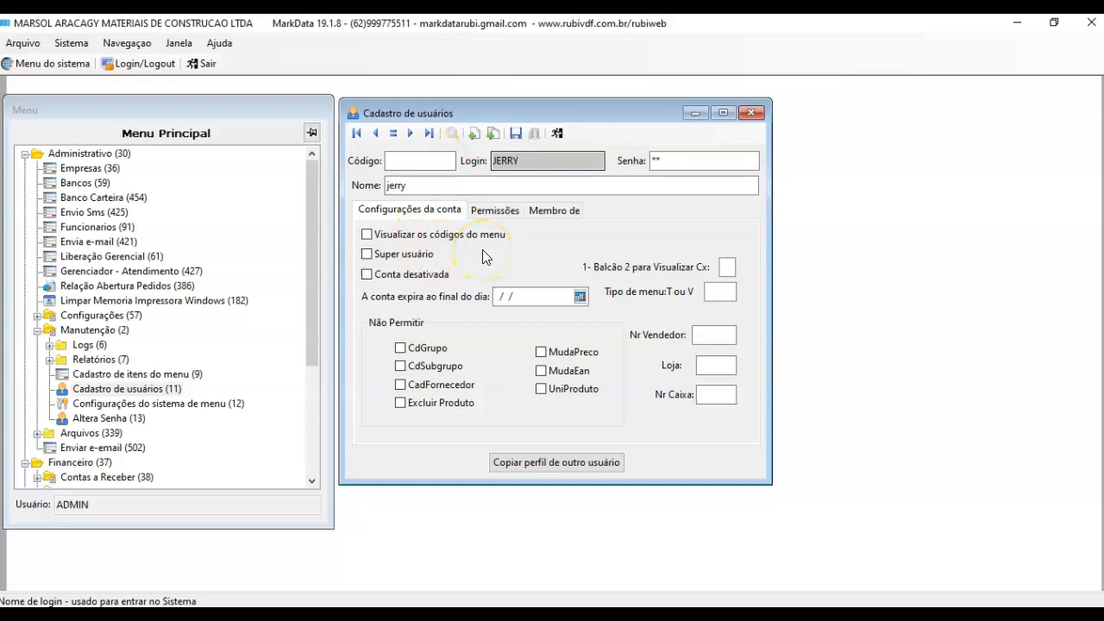
pyautogui.click(425, 255)
# Step: Tick Visualizar os códigos do menu and Super usuário, keeping the account active with no expiry date
pyautogui.click(367, 234)
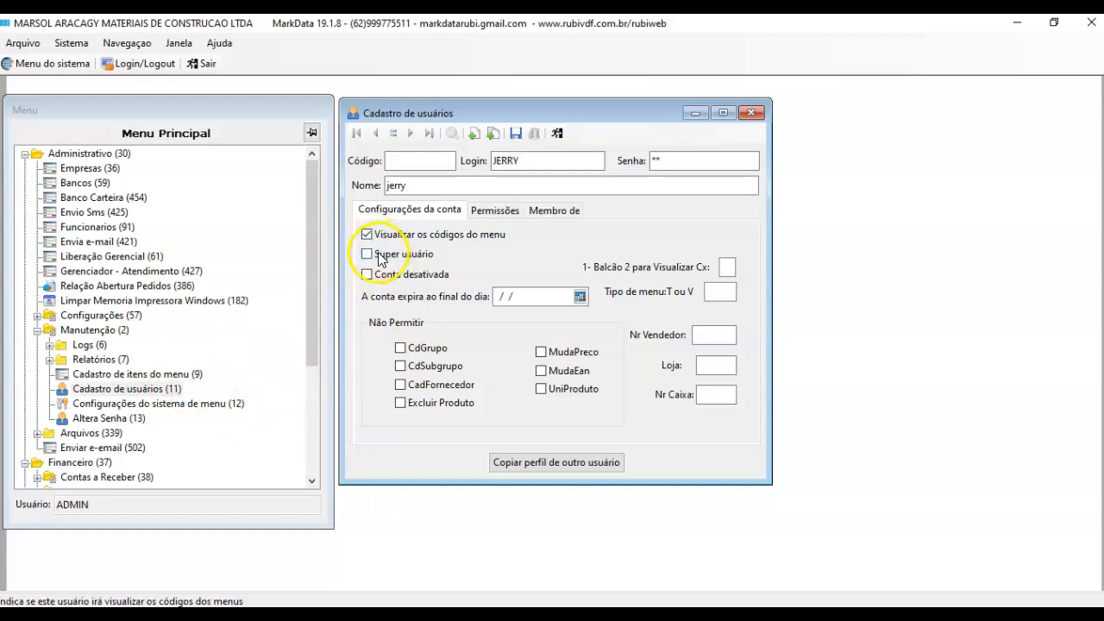
pyautogui.click(368, 255)
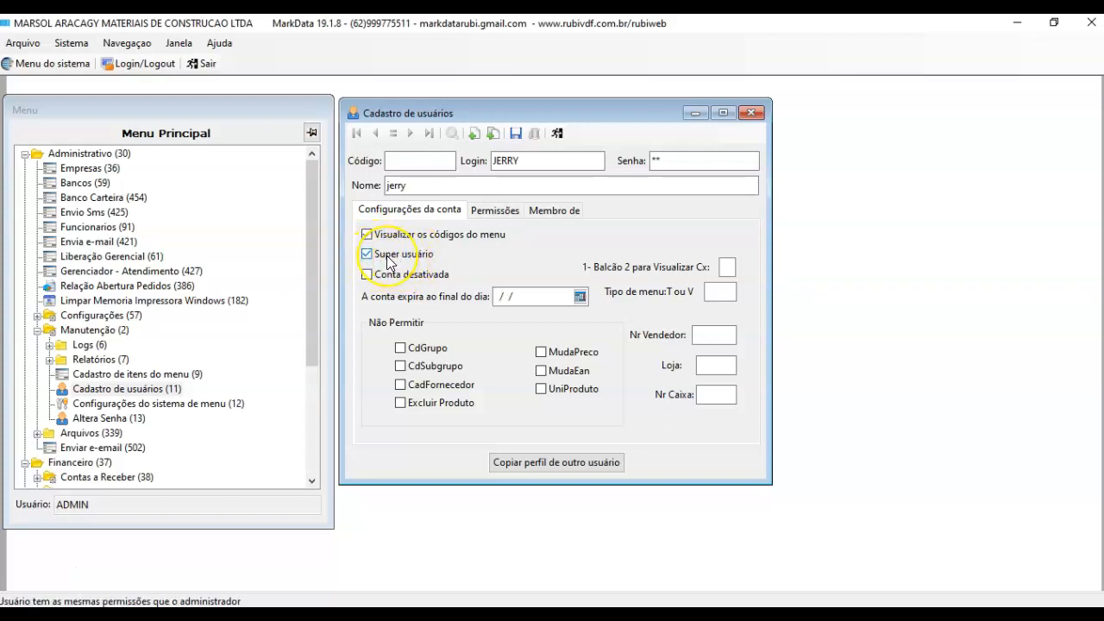
pyautogui.click(368, 274)
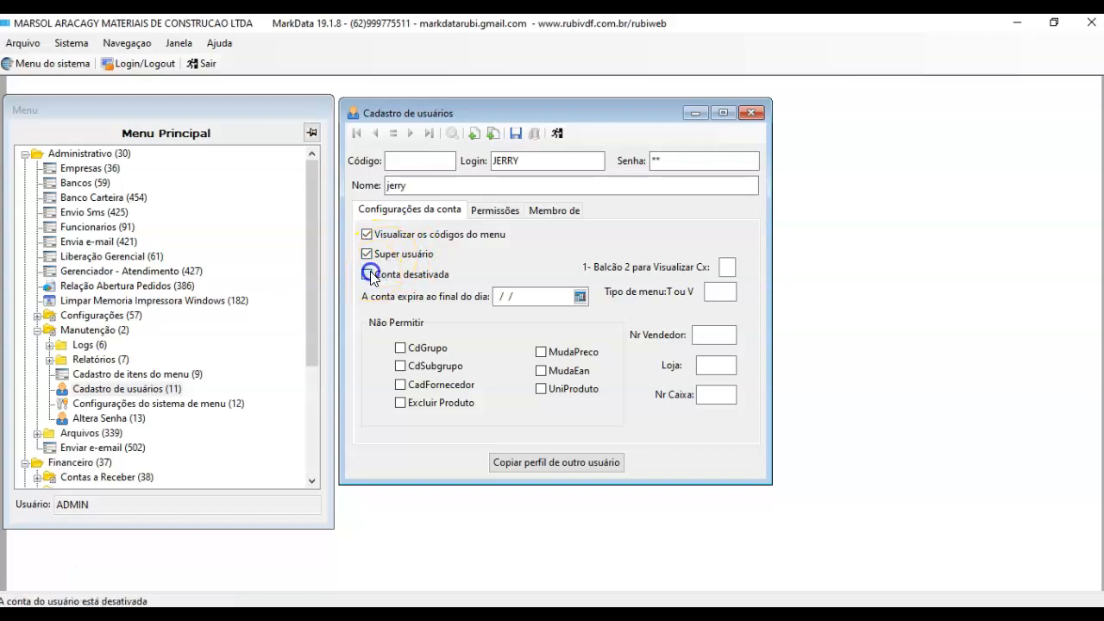
pyautogui.click(368, 276)
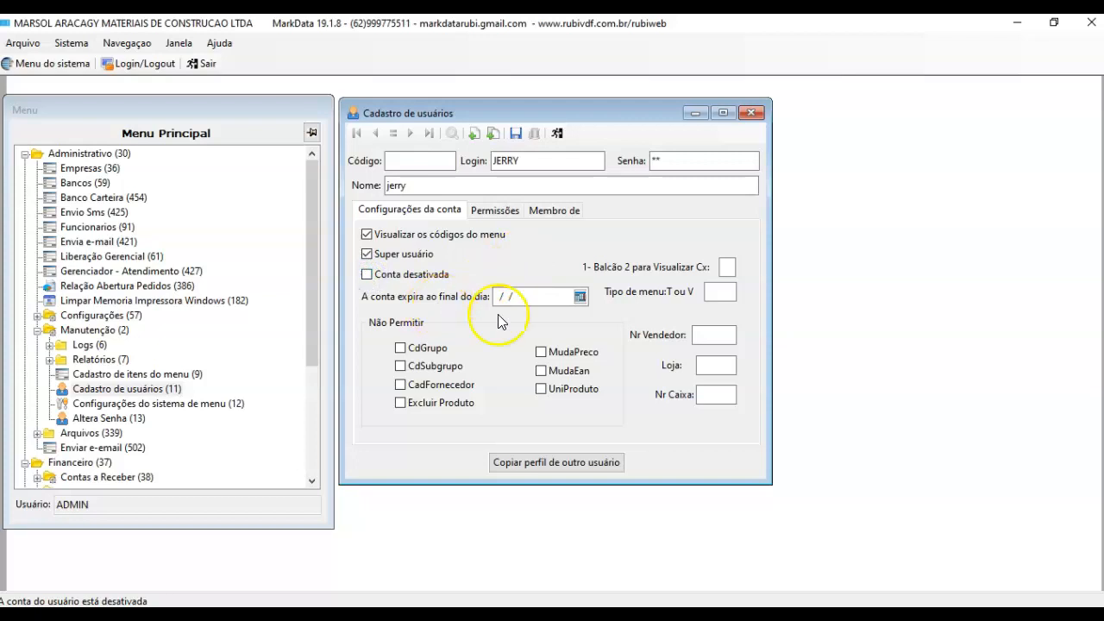
pyautogui.click(580, 297)
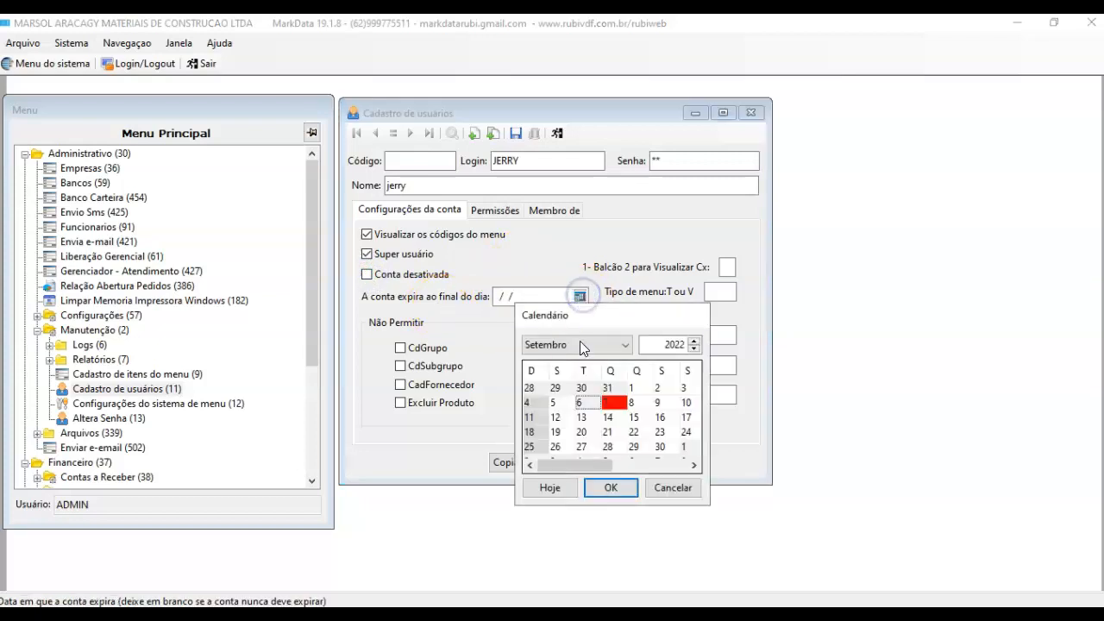
pyautogui.click(675, 487)
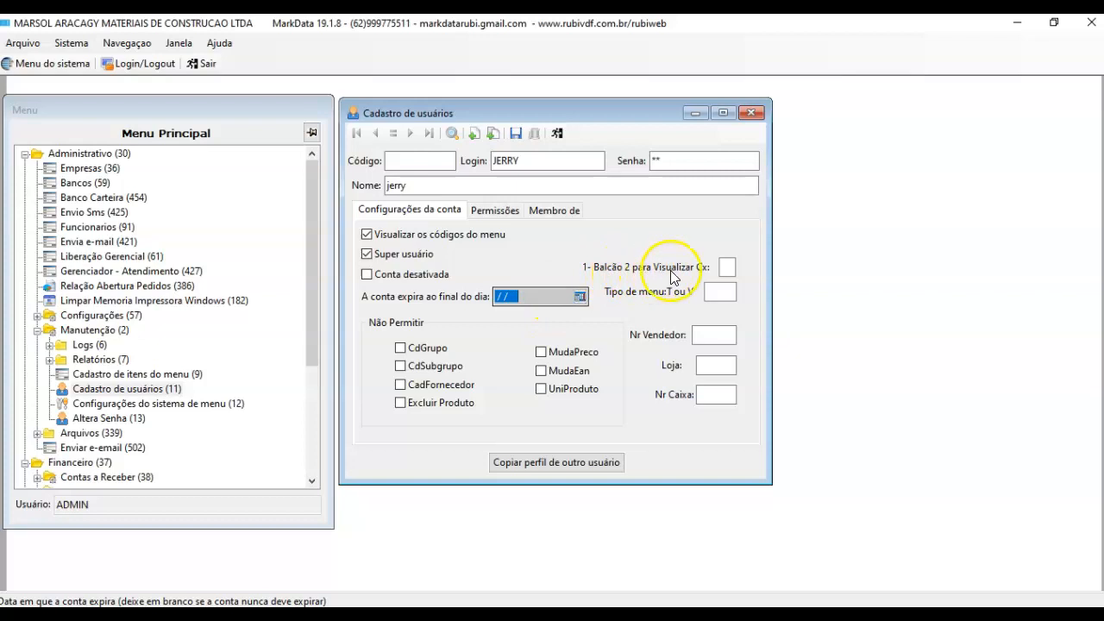
# Step: Set Cx view 2, menu type T, salesperson 42 and store 1, and untick Super usuário
pyautogui.click(724, 267)
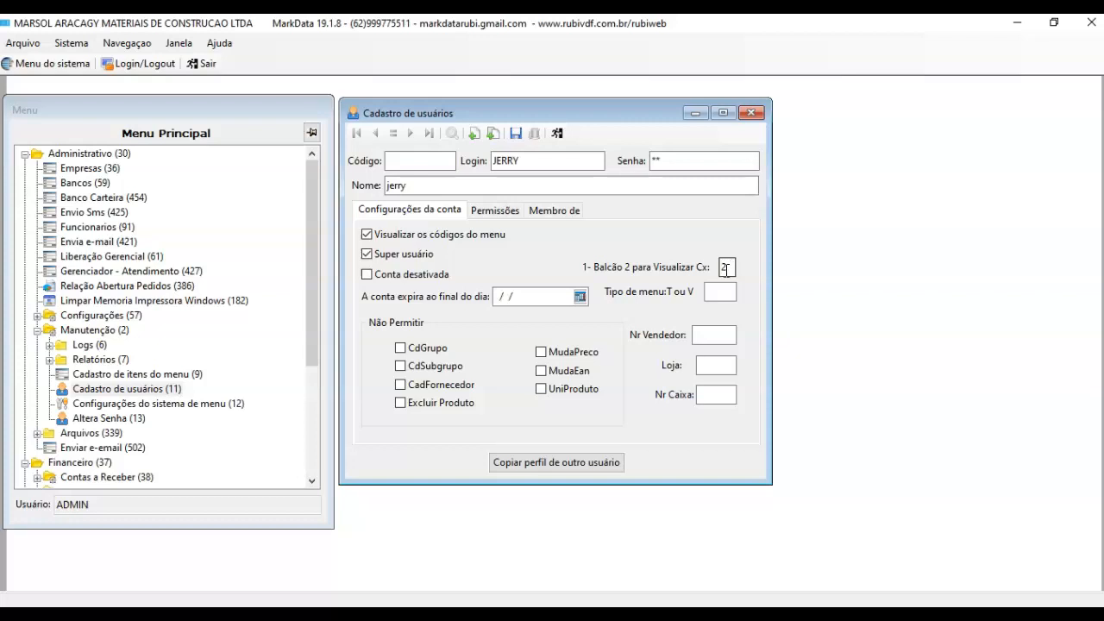
pyautogui.click(721, 292)
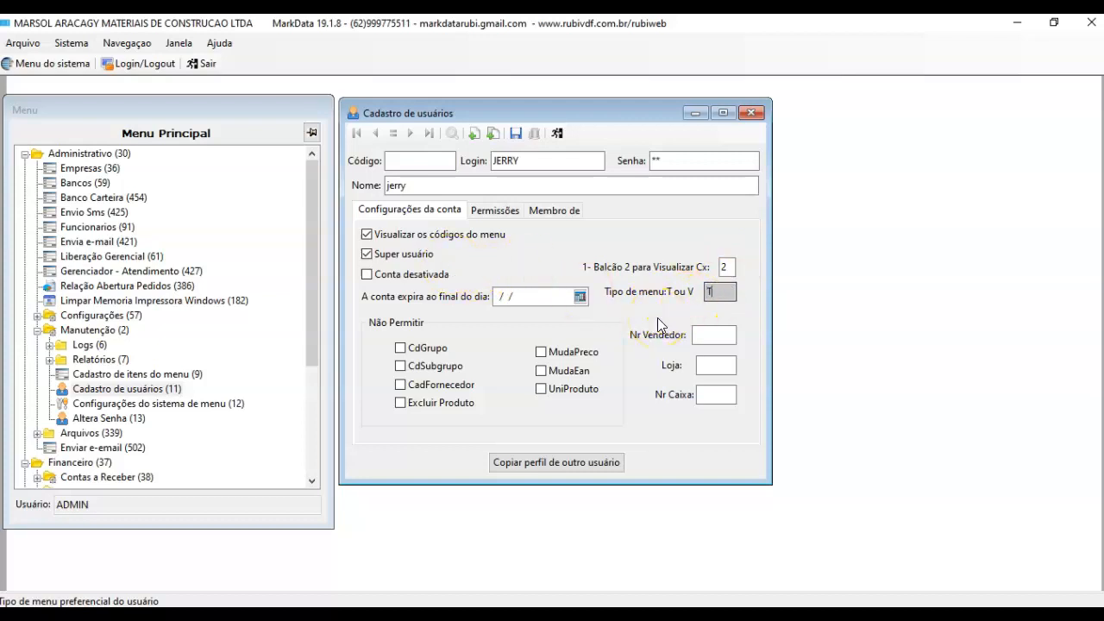
pyautogui.click(410, 262)
pyautogui.click(712, 291)
pyautogui.press('BackSpace')
pyautogui.click(714, 304)
pyautogui.click(711, 336)
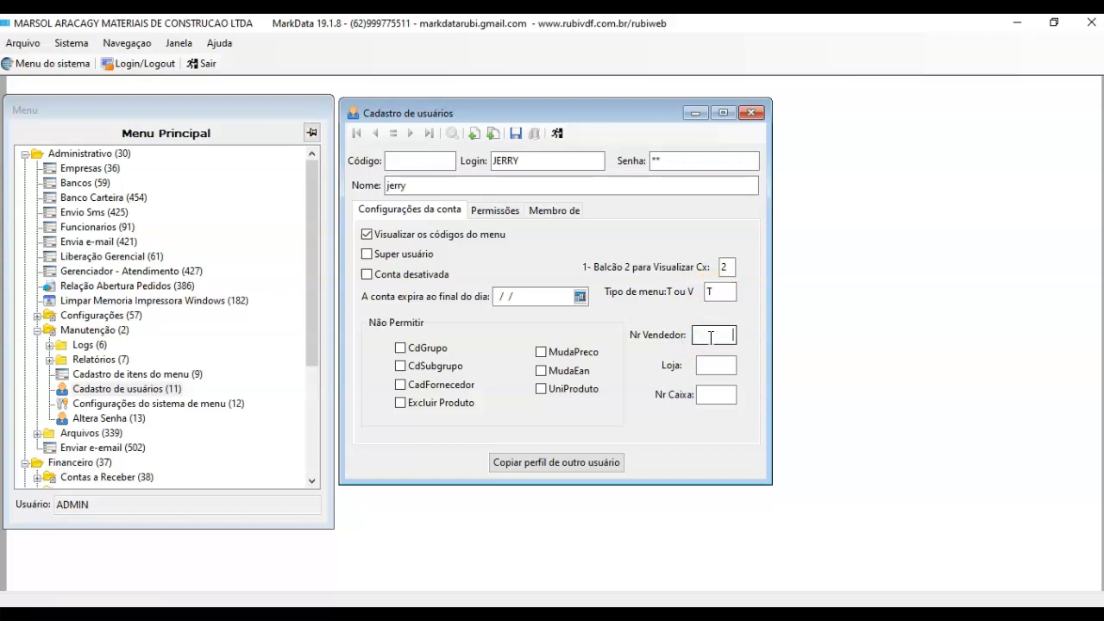
pyautogui.click(710, 367)
pyautogui.write('1')
pyautogui.click(709, 395)
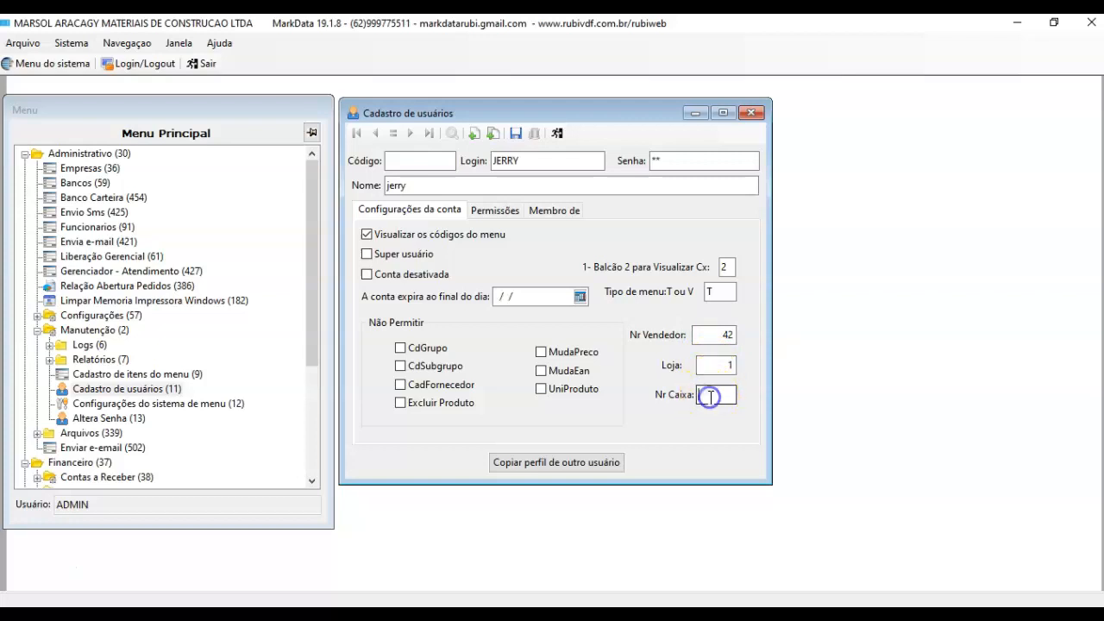
pyautogui.click(712, 365)
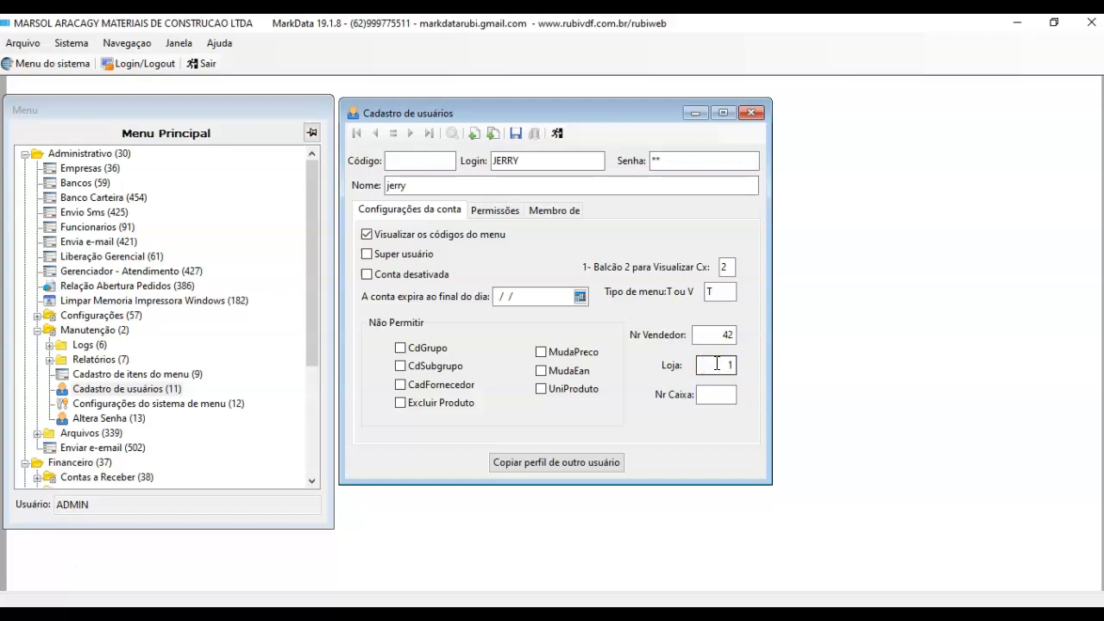
pyautogui.click(711, 396)
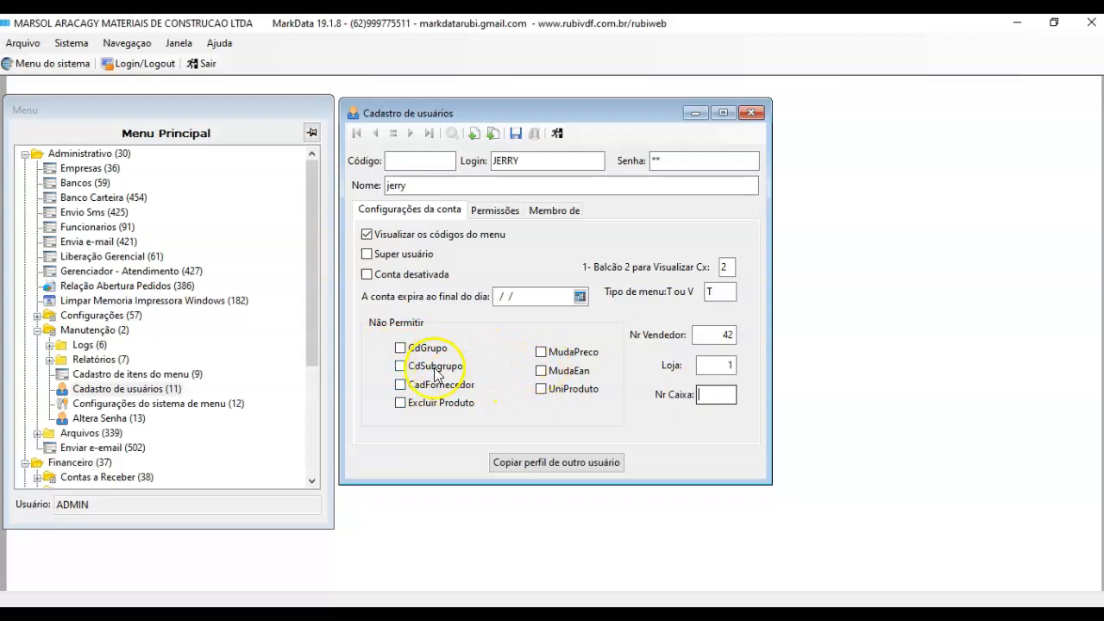
# Step: Leave price changes unrestricted and save the user record, confirming with Sim
pyautogui.click(541, 352)
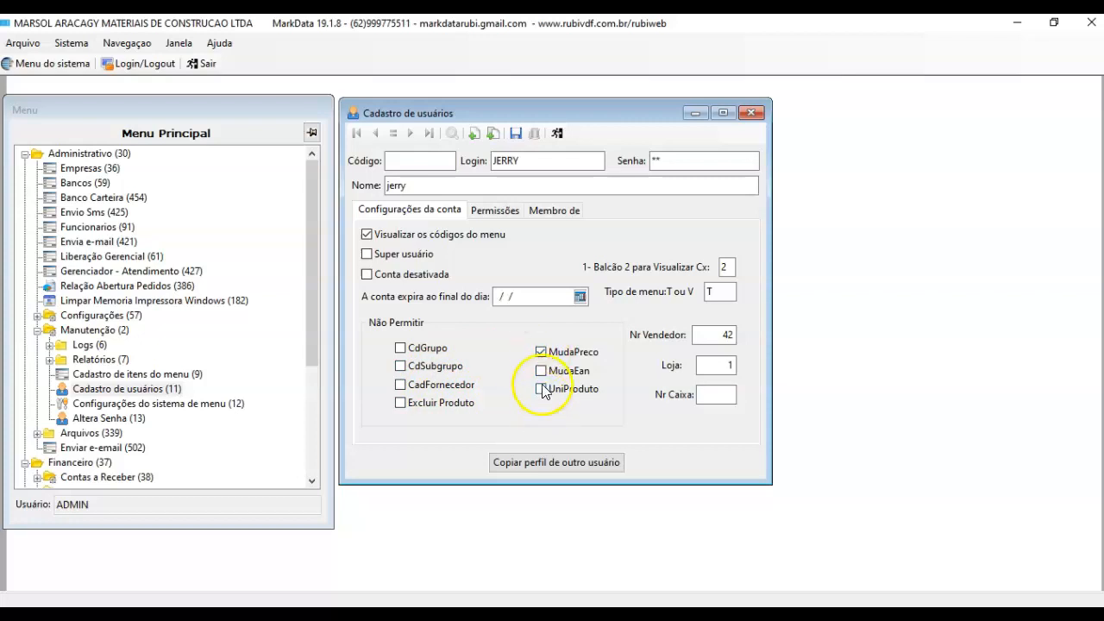
pyautogui.click(539, 372)
pyautogui.click(539, 352)
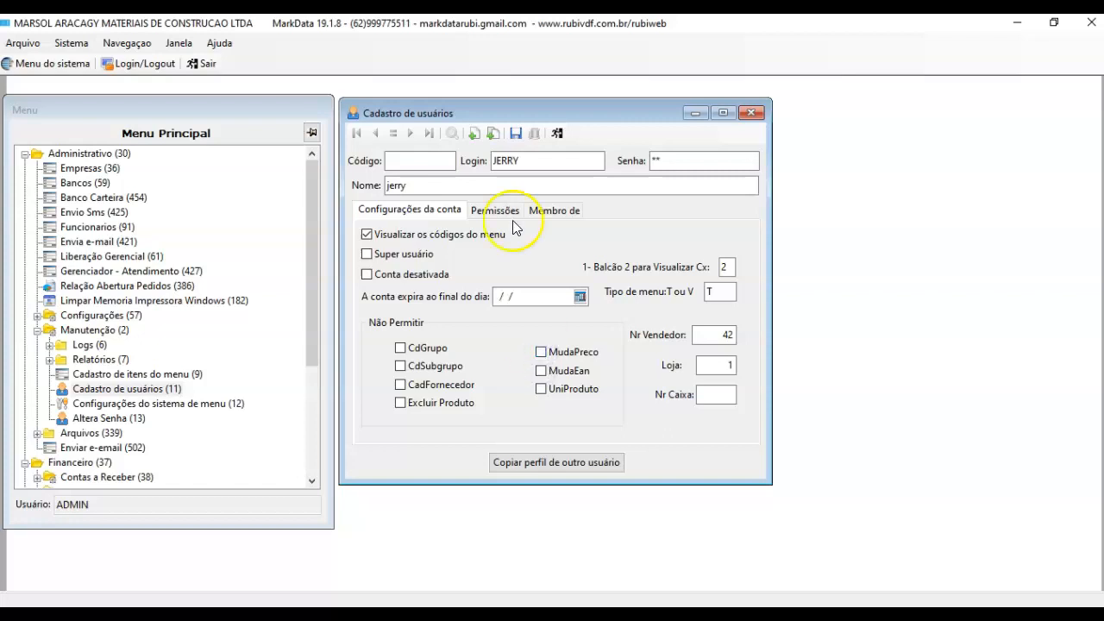
pyautogui.click(514, 134)
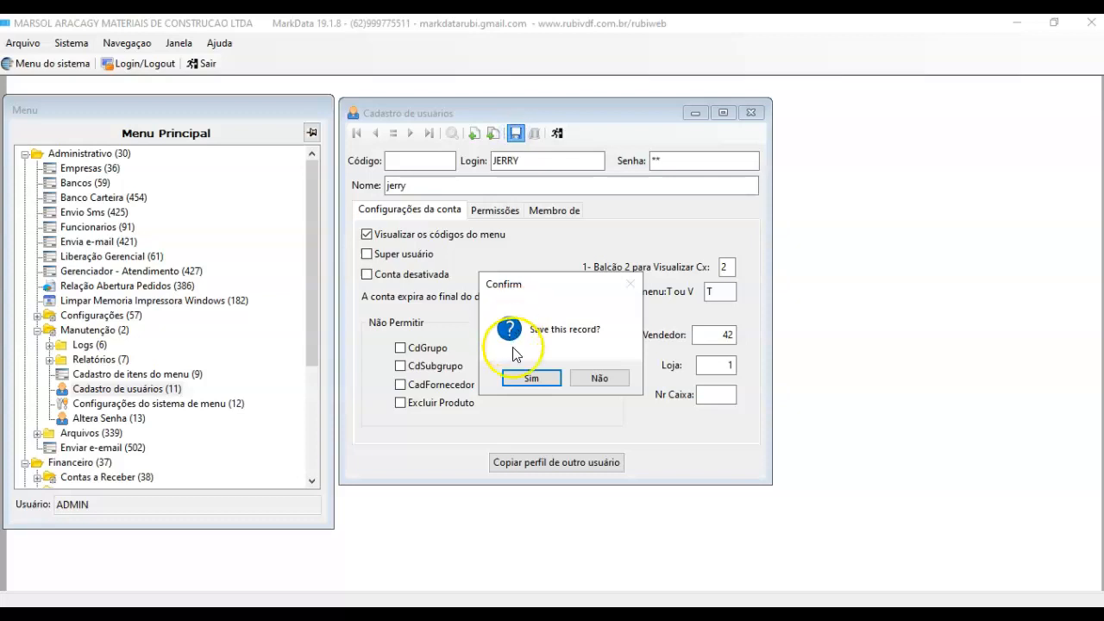
pyautogui.click(523, 377)
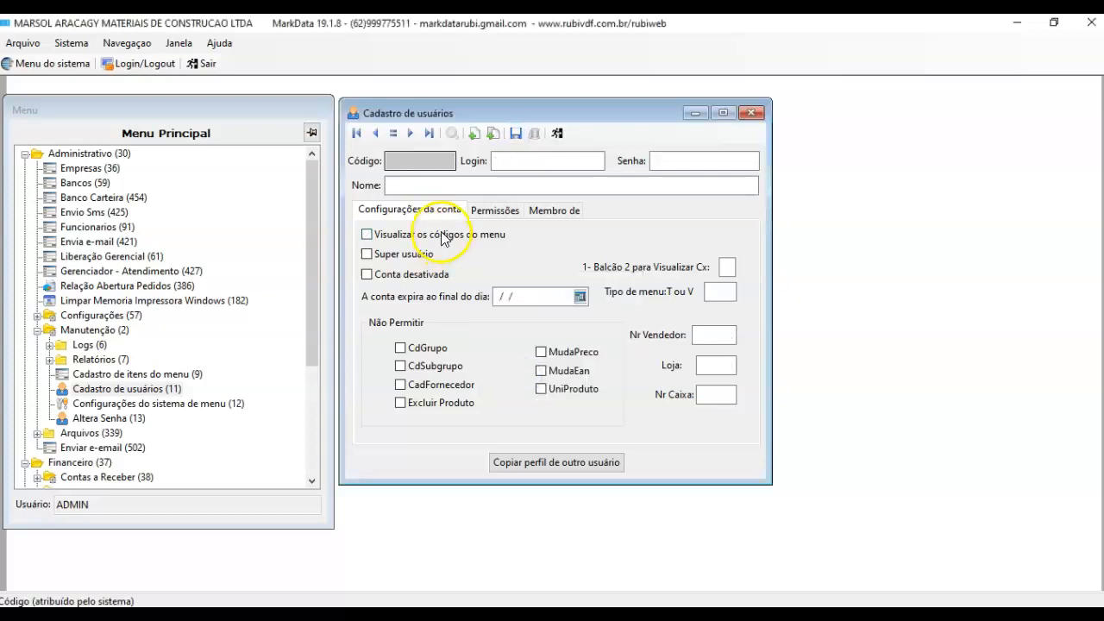
pyautogui.click(428, 135)
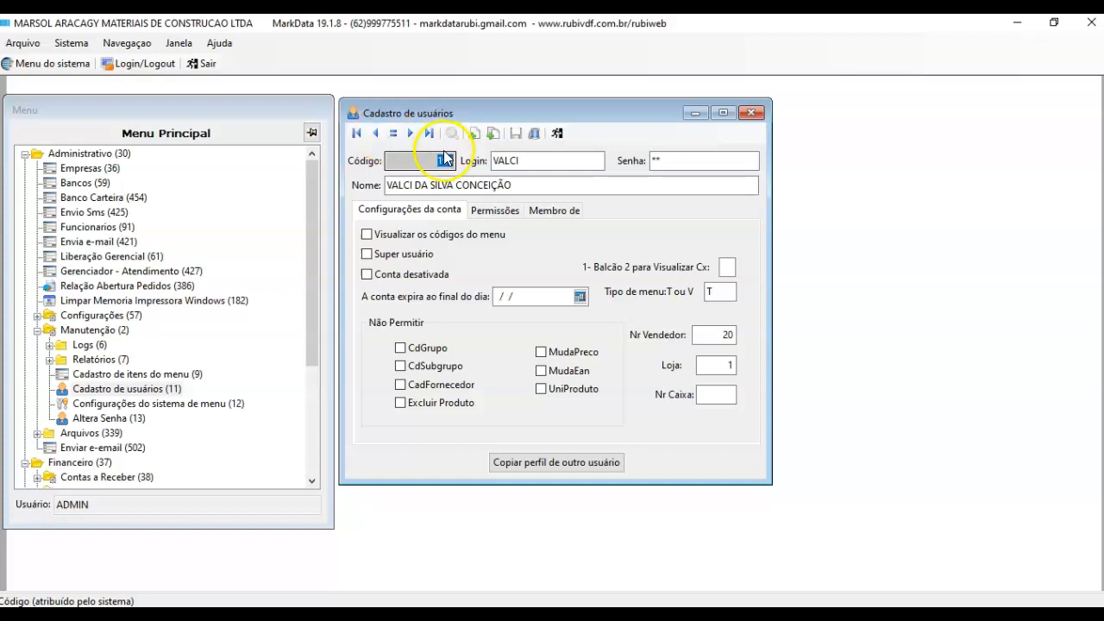
# Step: Browse from the first user record forward until the saved user, code 21, is displayed
pyautogui.click(356, 133)
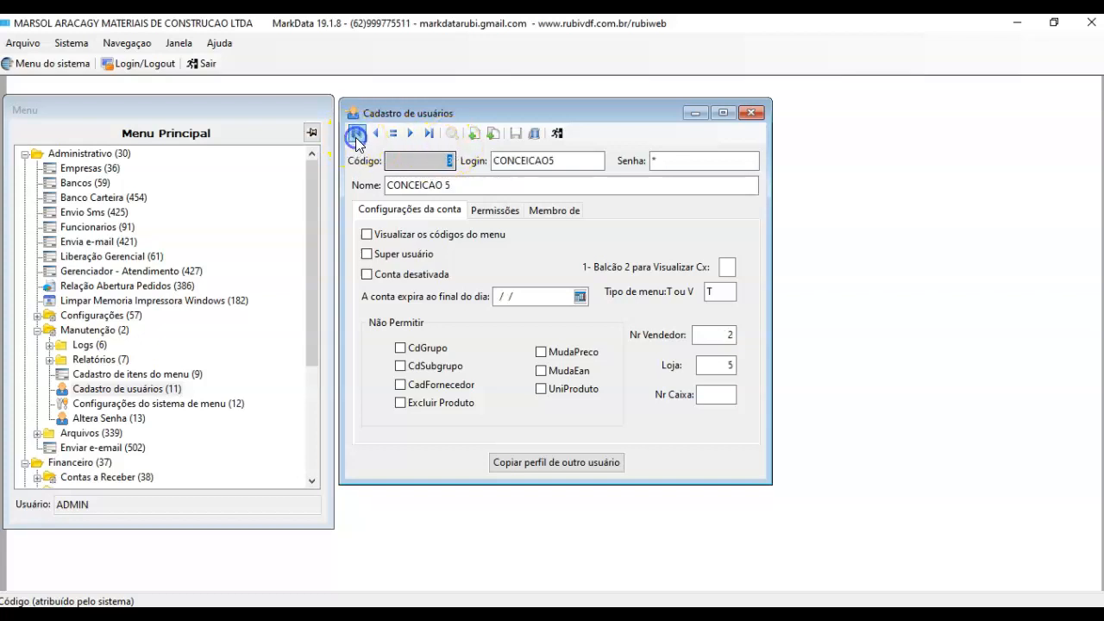
pyautogui.click(411, 133)
pyautogui.click(412, 133)
pyautogui.click(411, 134)
pyautogui.click(412, 133)
pyautogui.click(411, 134)
pyautogui.click(411, 134)
pyautogui.click(411, 134)
pyautogui.click(412, 134)
pyautogui.click(411, 133)
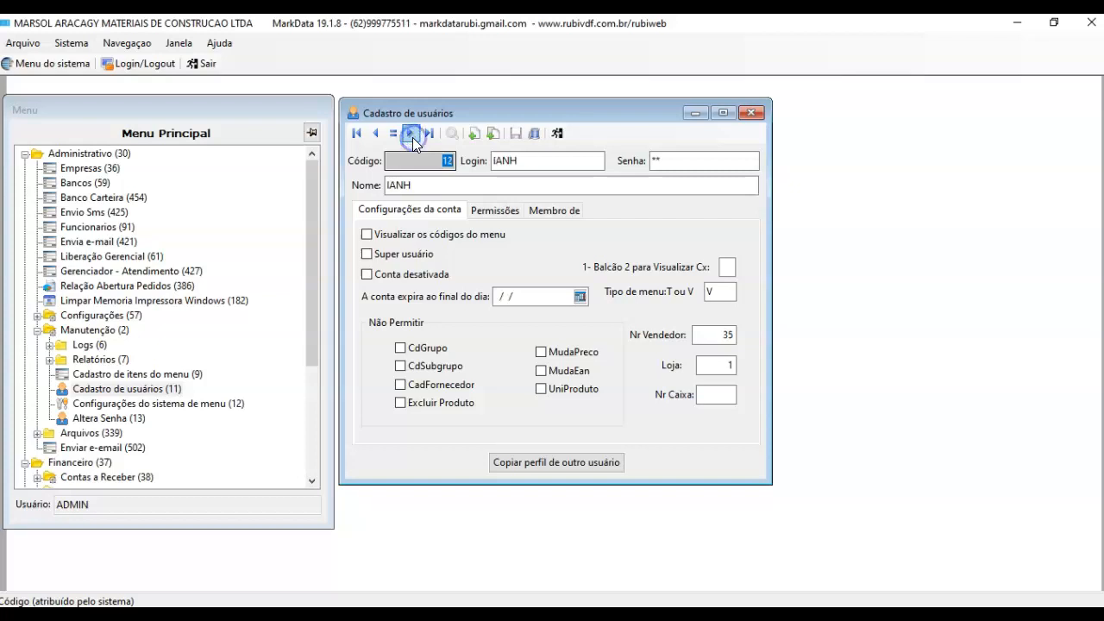
pyautogui.click(412, 134)
pyautogui.click(412, 134)
pyautogui.click(412, 136)
pyautogui.click(411, 136)
pyautogui.click(411, 136)
pyautogui.click(412, 135)
pyautogui.click(413, 135)
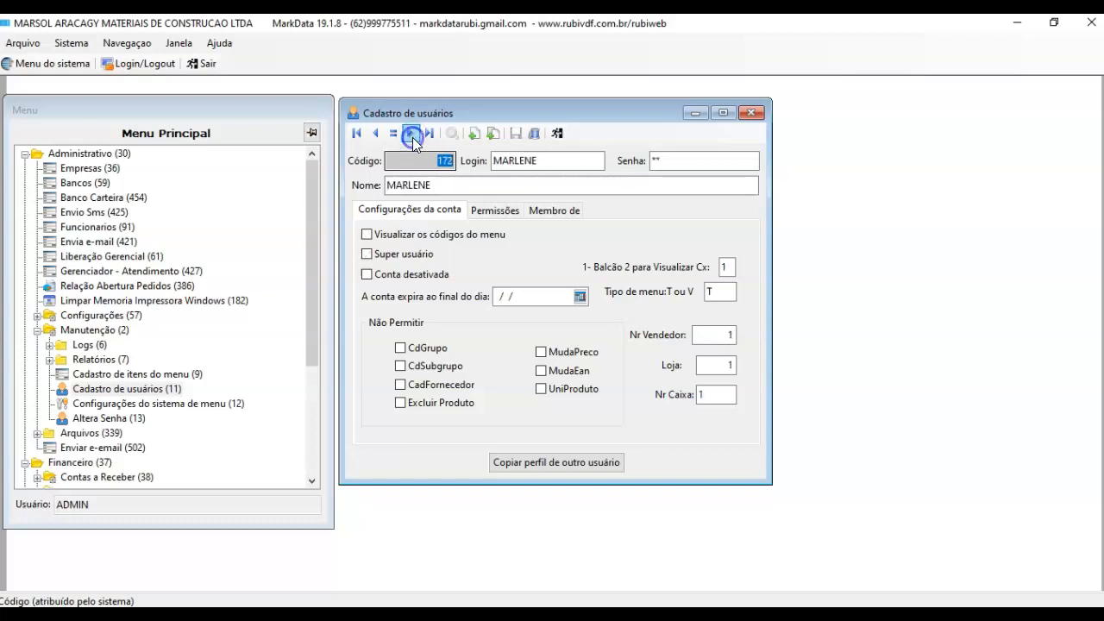
pyautogui.click(377, 136)
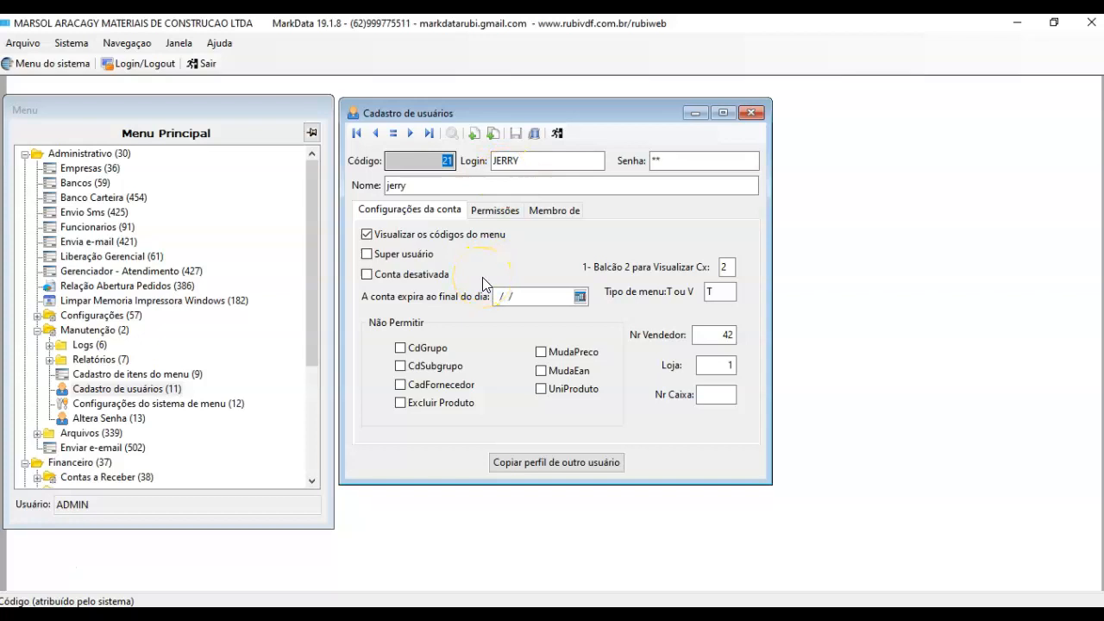
# Step: Open the Permissões tab for user code 21, confirming the save first
pyautogui.click(369, 256)
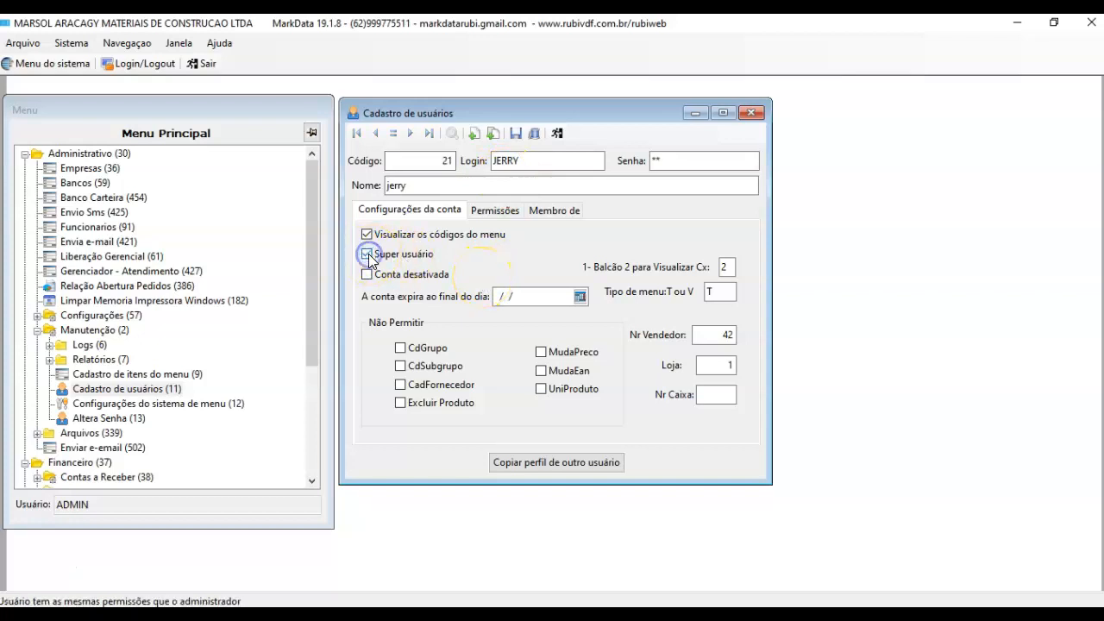
pyautogui.click(487, 213)
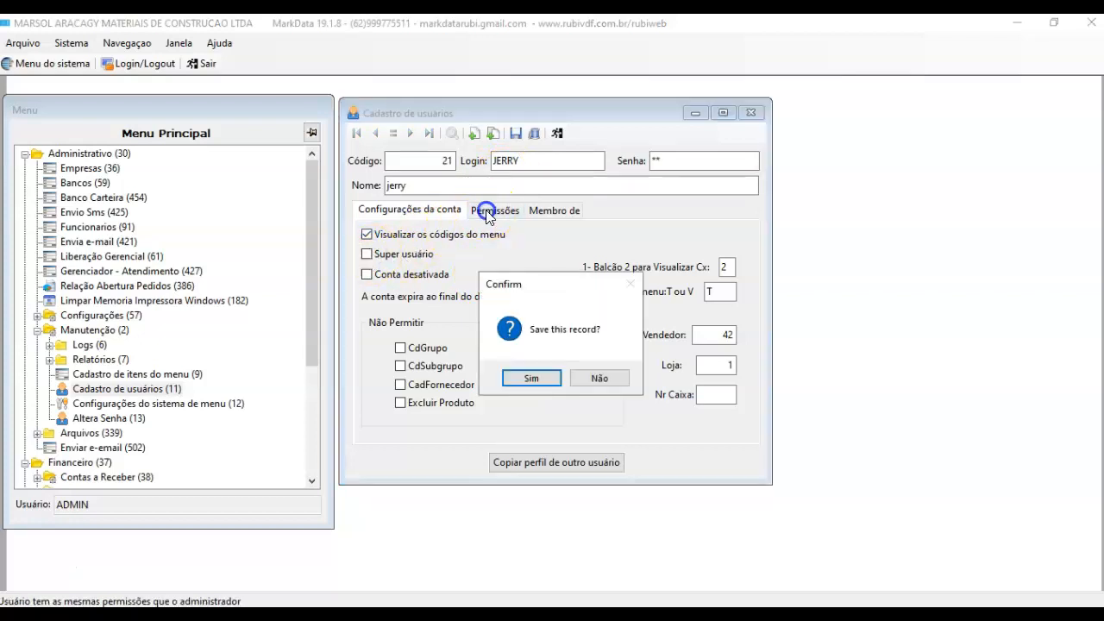
pyautogui.click(528, 376)
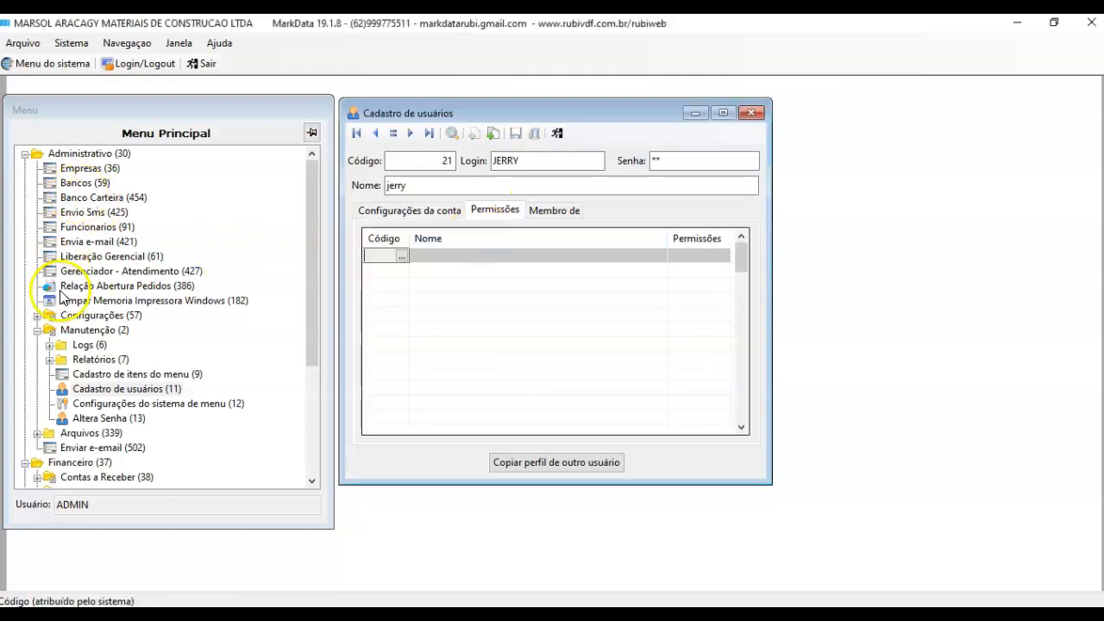
# Step: Collapse Manutenção and expand Expedição (71) and Movimentação (364) to show their menu codes
pyautogui.click(38, 331)
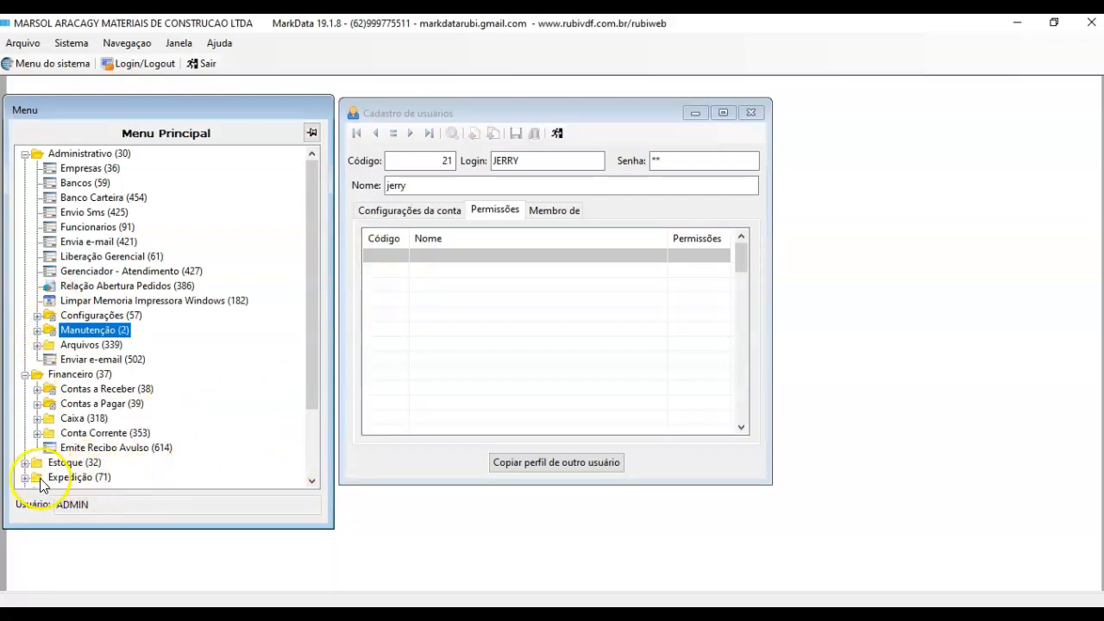
pyautogui.click(25, 477)
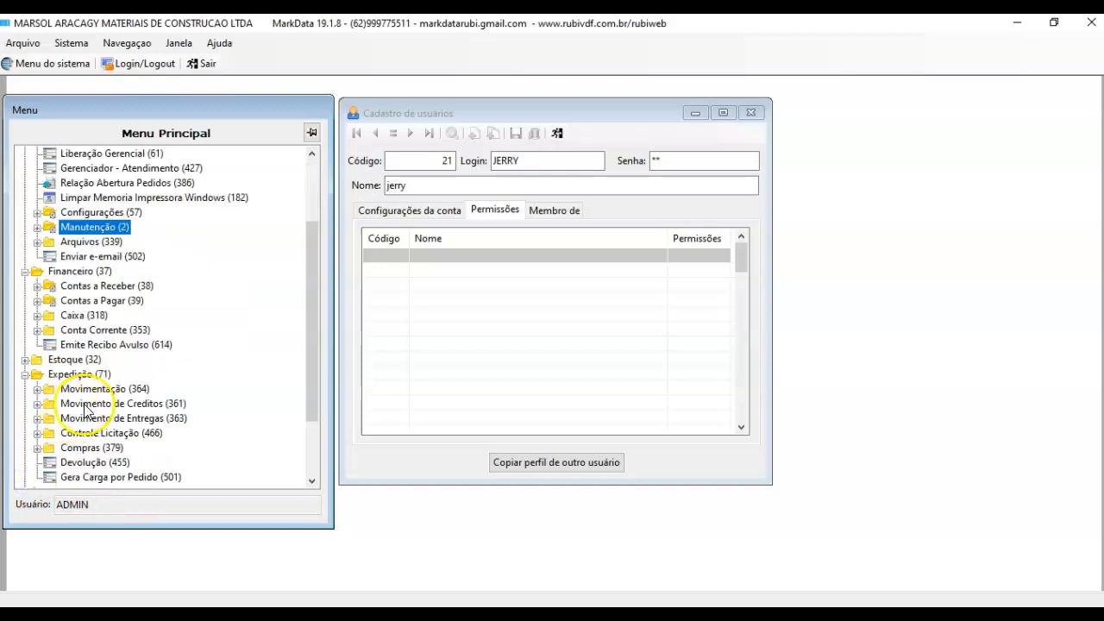
pyautogui.click(37, 389)
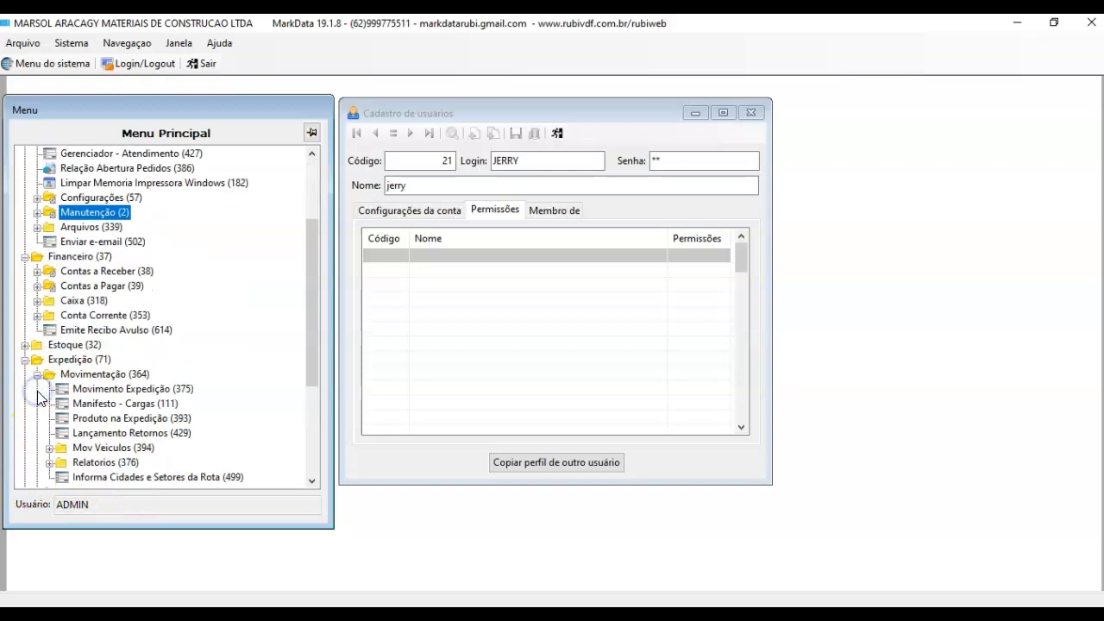
# Step: Add Movimento Expedição (375), Manifesto - Cargas (111) and Produto na Expedição (393) at level 7, accepting parent items
pyautogui.click(387, 259)
pyautogui.write('375')
pyautogui.press('Return')
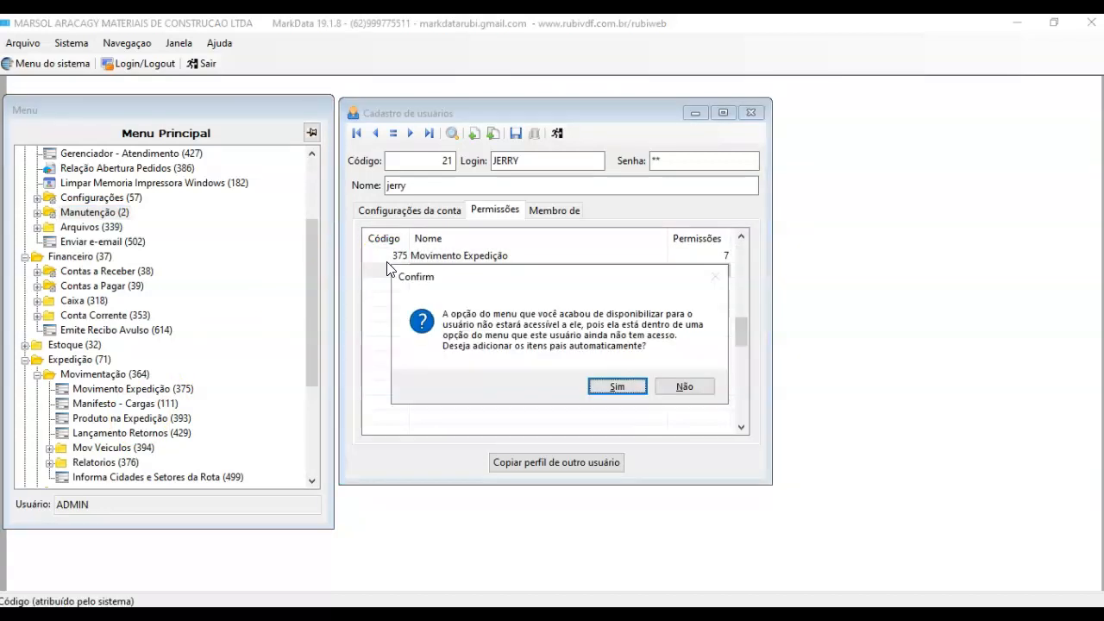
pyautogui.click(619, 388)
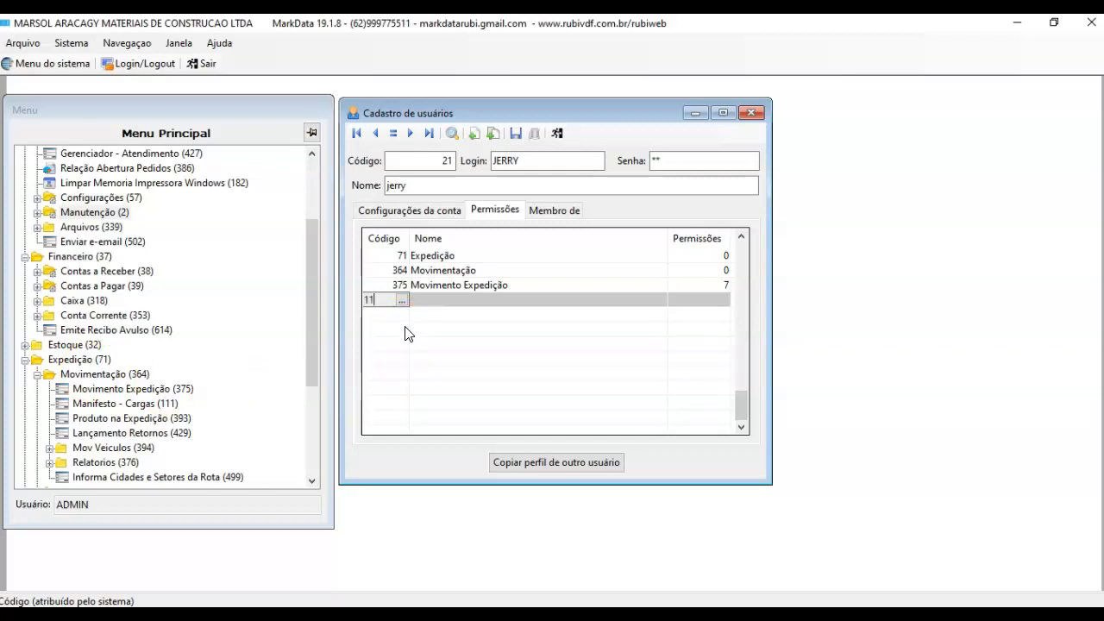
pyautogui.press('Return')
pyautogui.write('7')
pyautogui.press('Return')
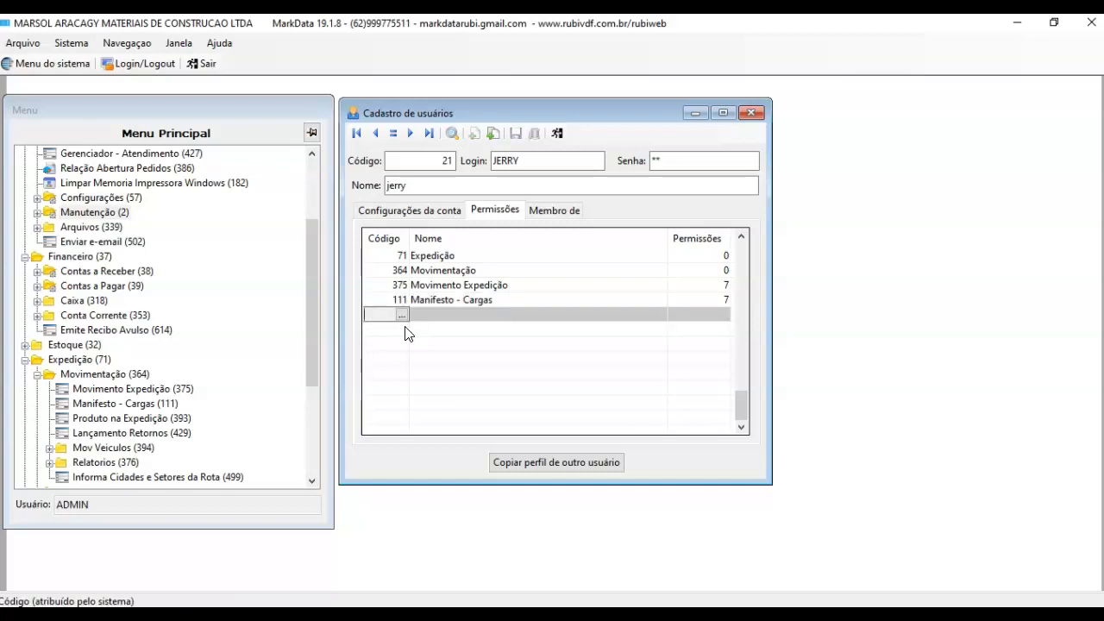
pyautogui.press('Return')
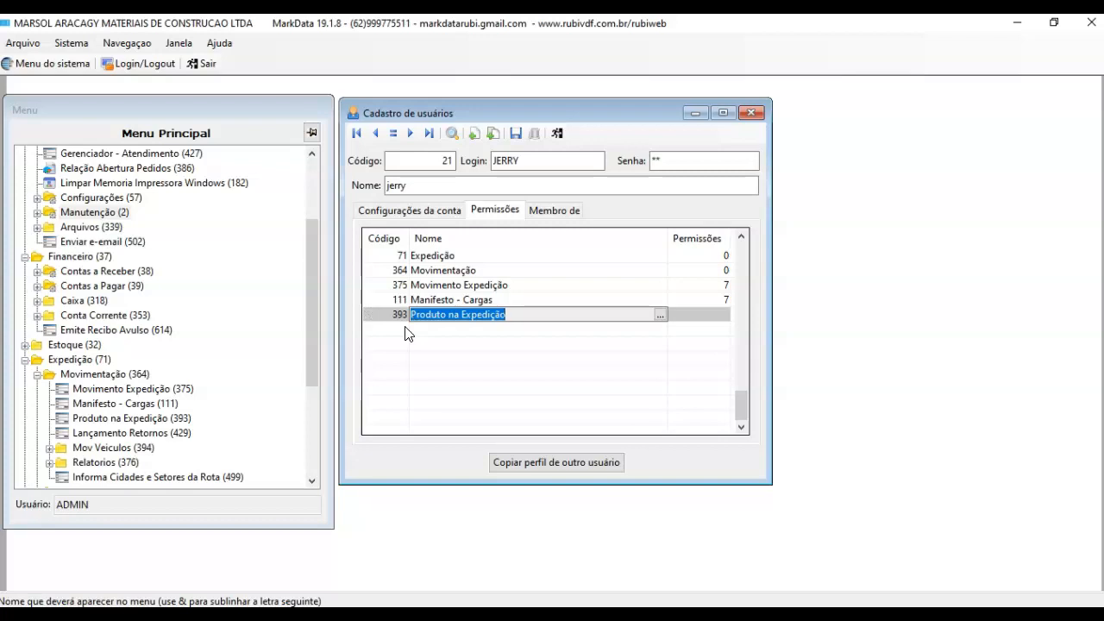
pyautogui.press('Return')
pyautogui.press('Return')
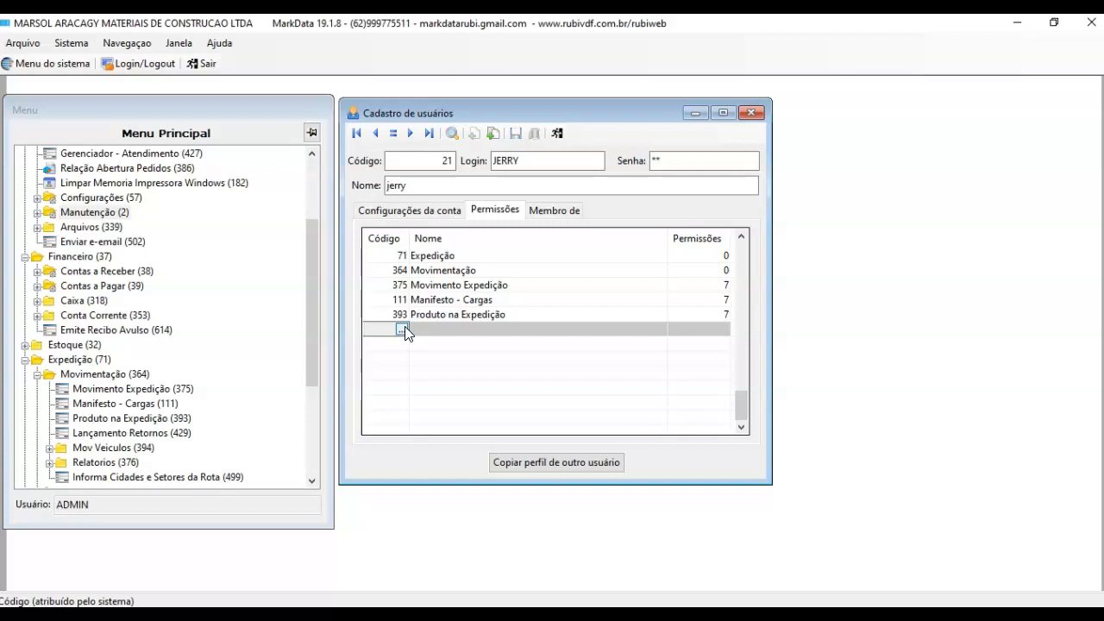
# Step: Add Lançamento Retornos (429) and Vendas (442) with permission level 7
pyautogui.write('429')
pyautogui.press('Return')
pyautogui.press('Return')
pyautogui.write('7')
pyautogui.press('Return')
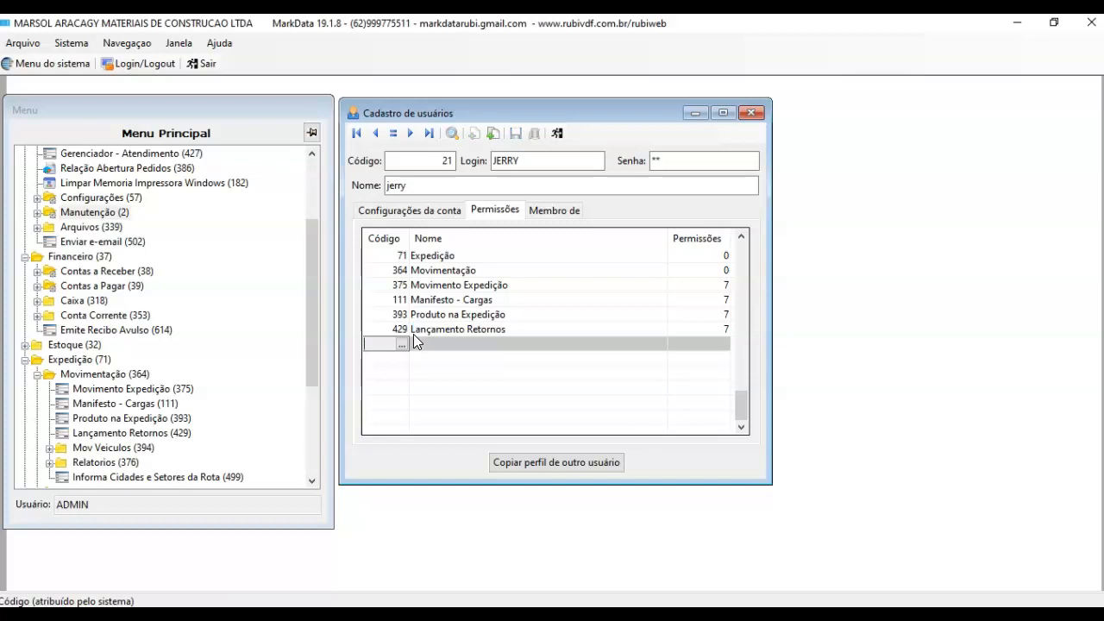
pyautogui.click(310, 472)
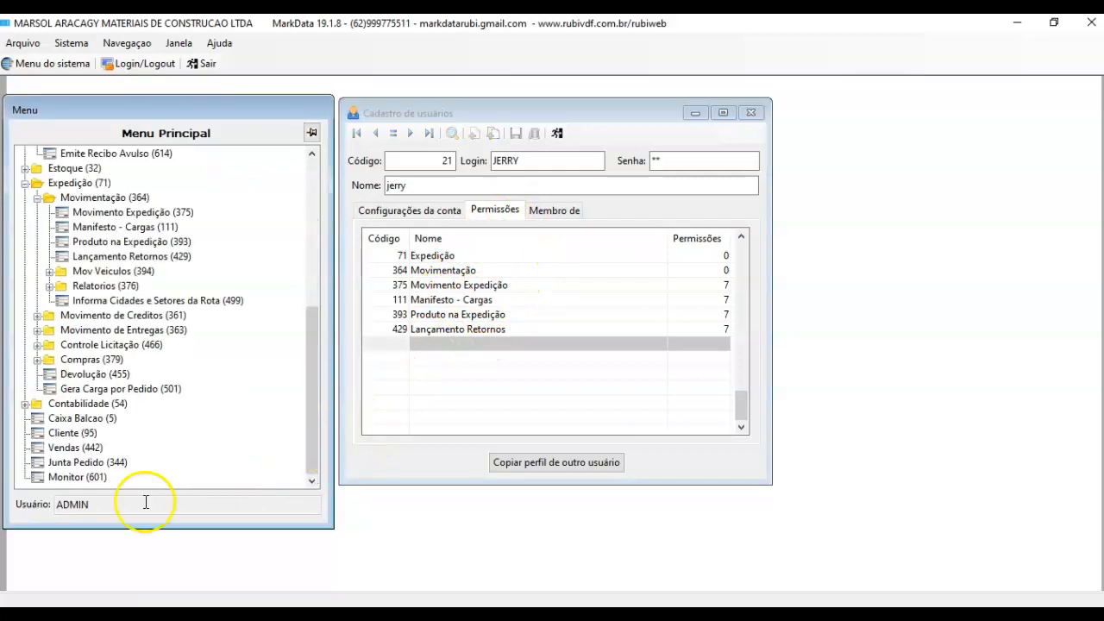
pyautogui.click(395, 346)
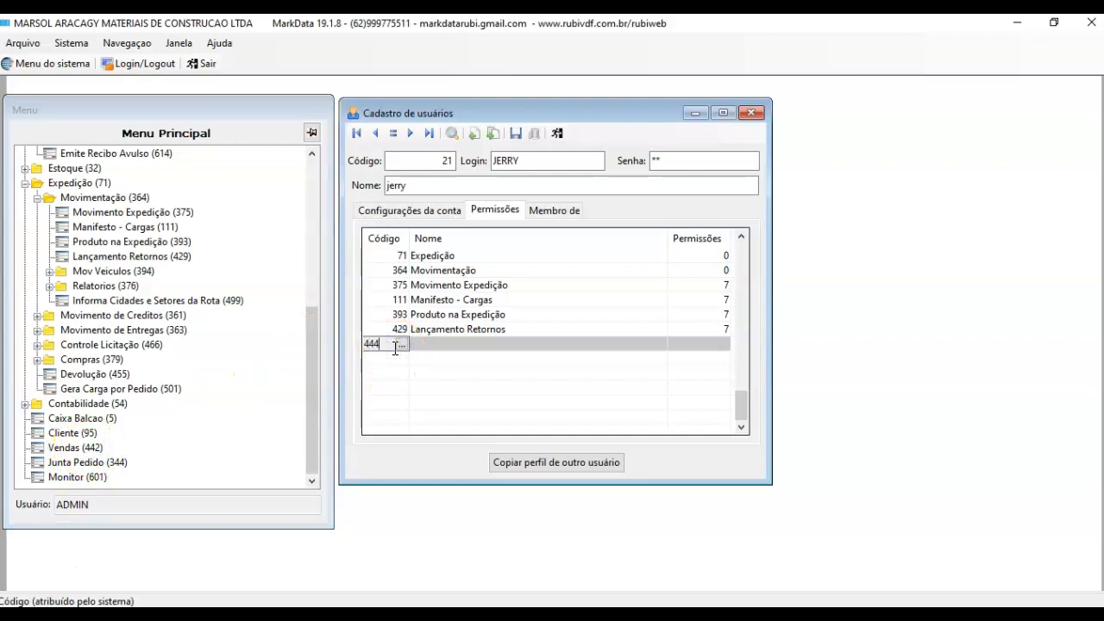
pyautogui.write('442')
pyautogui.press('Return')
pyautogui.press('Return')
pyautogui.write('7')
pyautogui.press('Return')
pyautogui.click(467, 363)
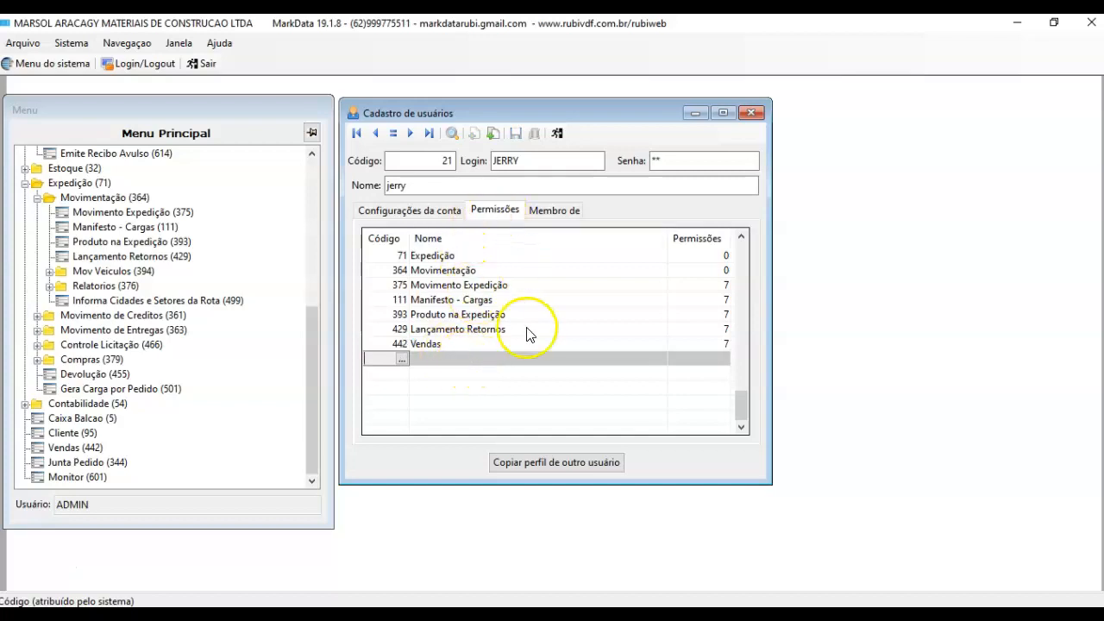
# Step: Leave Super usuário unticked in Configurações da conta and save the user account
pyautogui.click(390, 211)
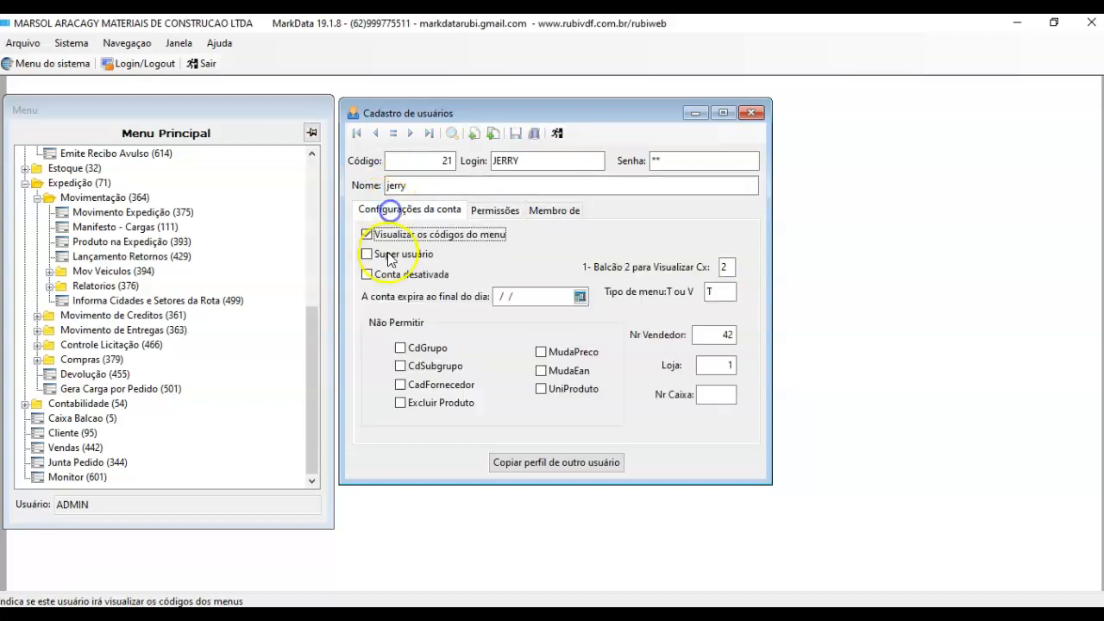
pyautogui.click(388, 257)
pyautogui.click(388, 259)
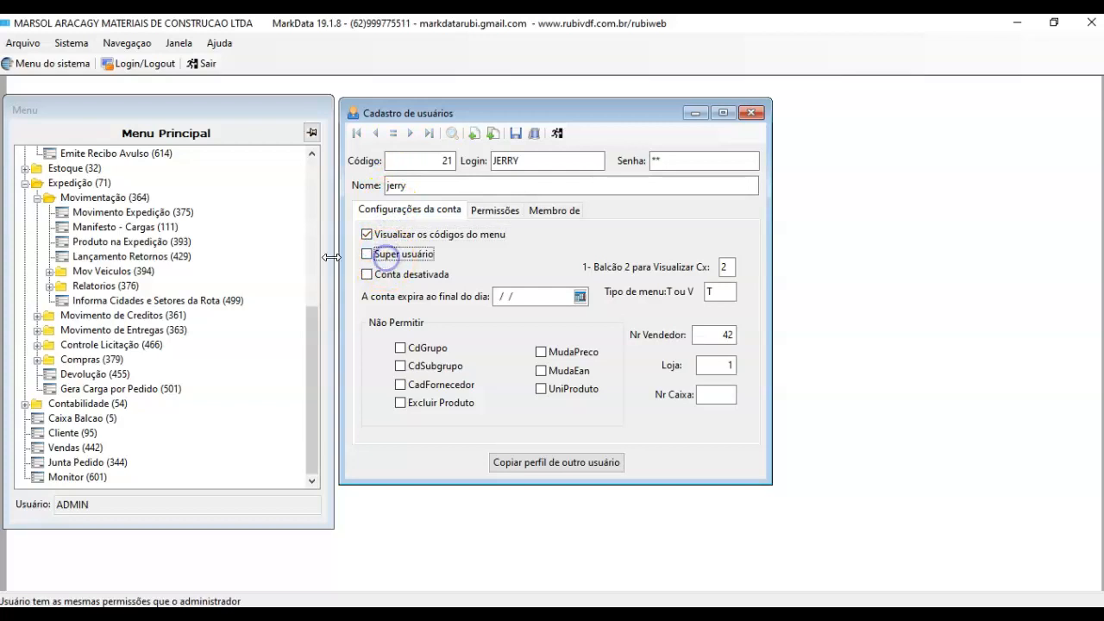
pyautogui.click(516, 133)
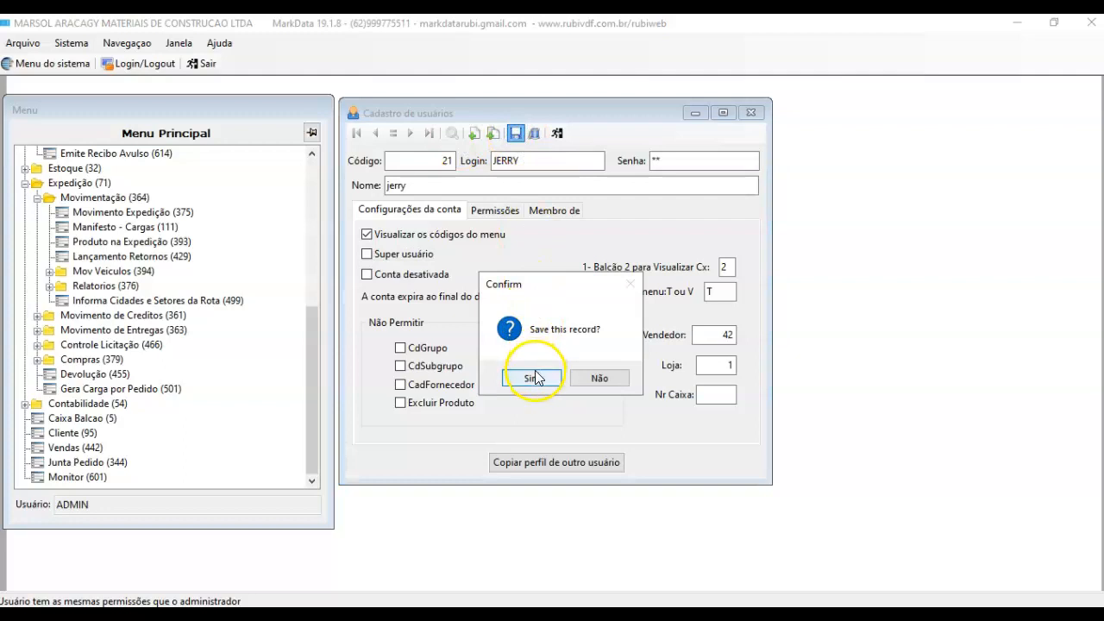
pyautogui.click(536, 377)
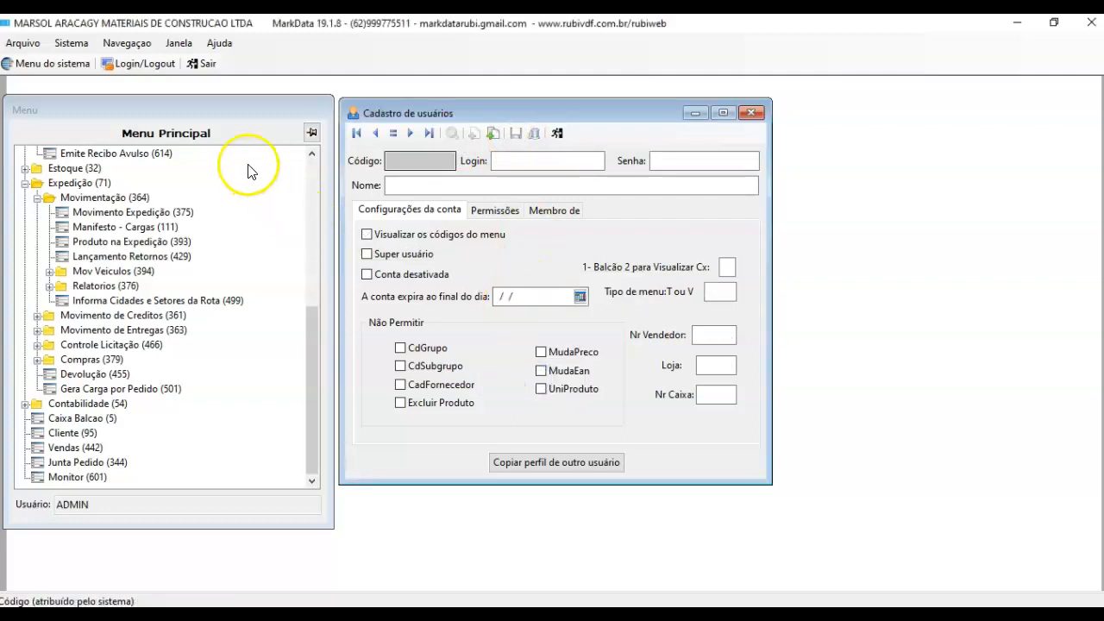
# Step: Log out and sign in as the new user to check its menu shows only Expedição and Vendas
pyautogui.click(152, 67)
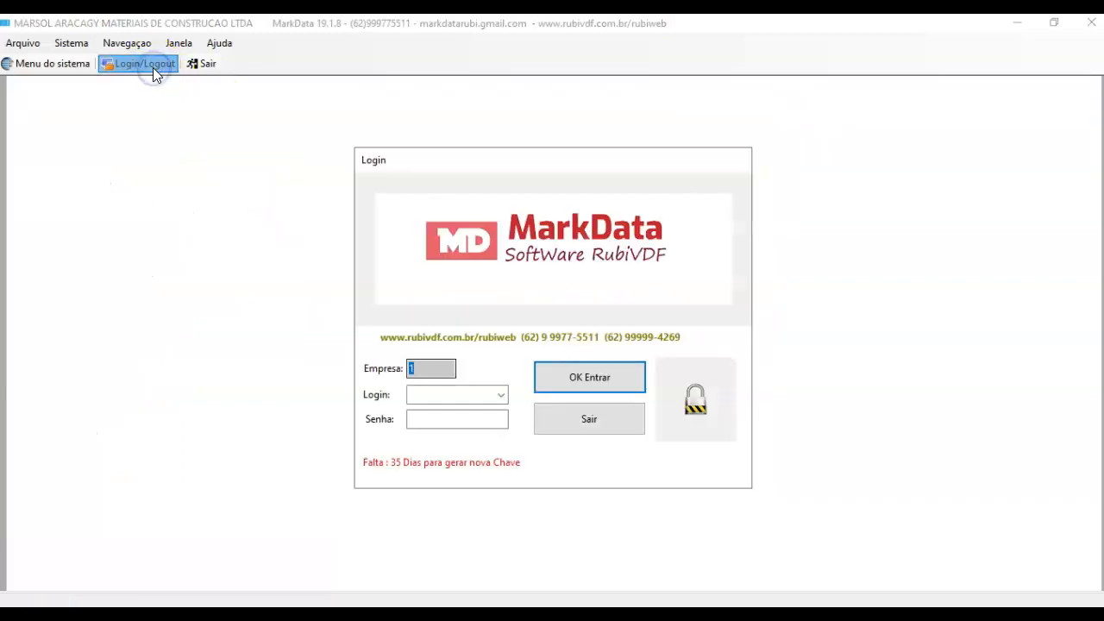
pyautogui.press('Tab')
pyautogui.write('JERRY')
pyautogui.press('Tab')
pyautogui.write('**')
pyautogui.press('Return')
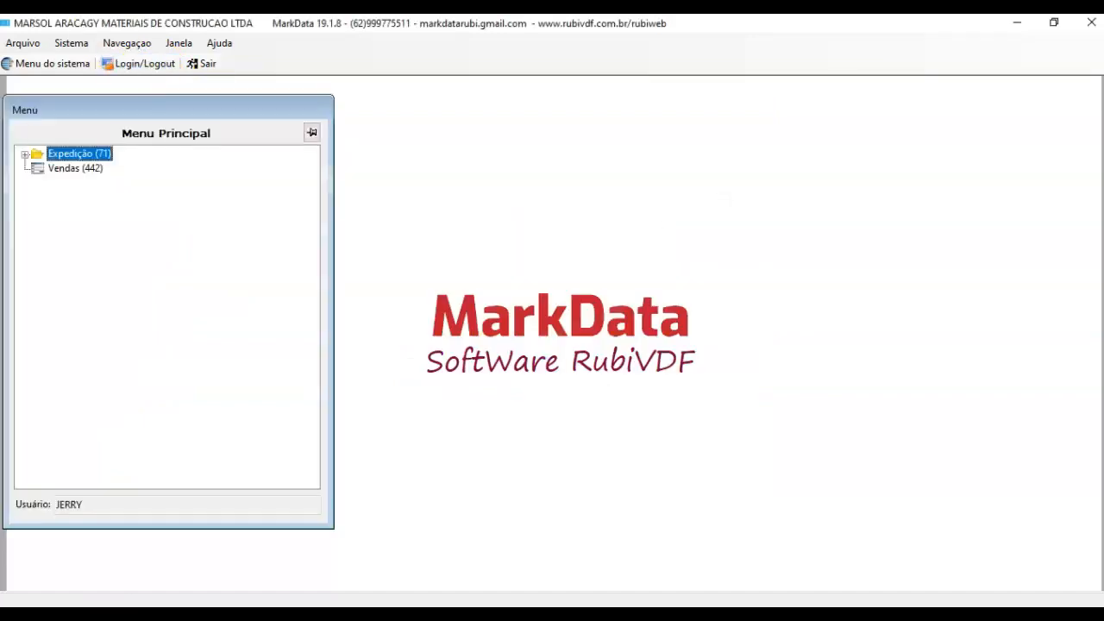
pyautogui.click(25, 153)
# Step: Log out and sign back in as ADMIN
pyautogui.click(154, 68)
pyautogui.press('Tab')
pyautogui.write('ADMIN')
pyautogui.press('Tab')
pyautogui.write('***')
pyautogui.press('Return')
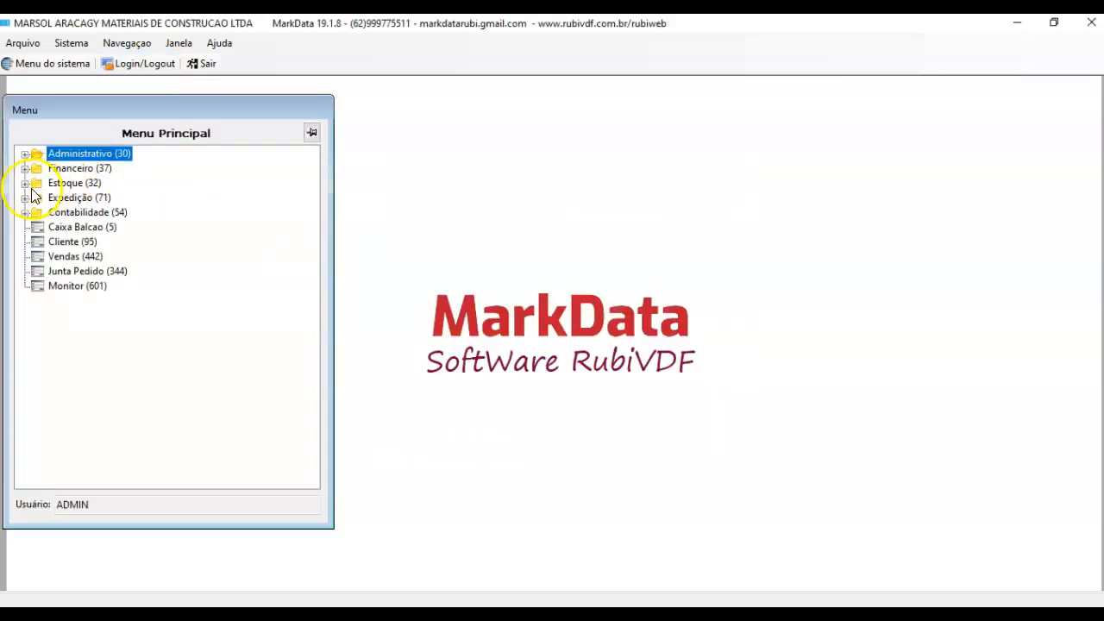
# Step: Open Cadastro de usuários from Administrativo > Manutenção
pyautogui.click(25, 154)
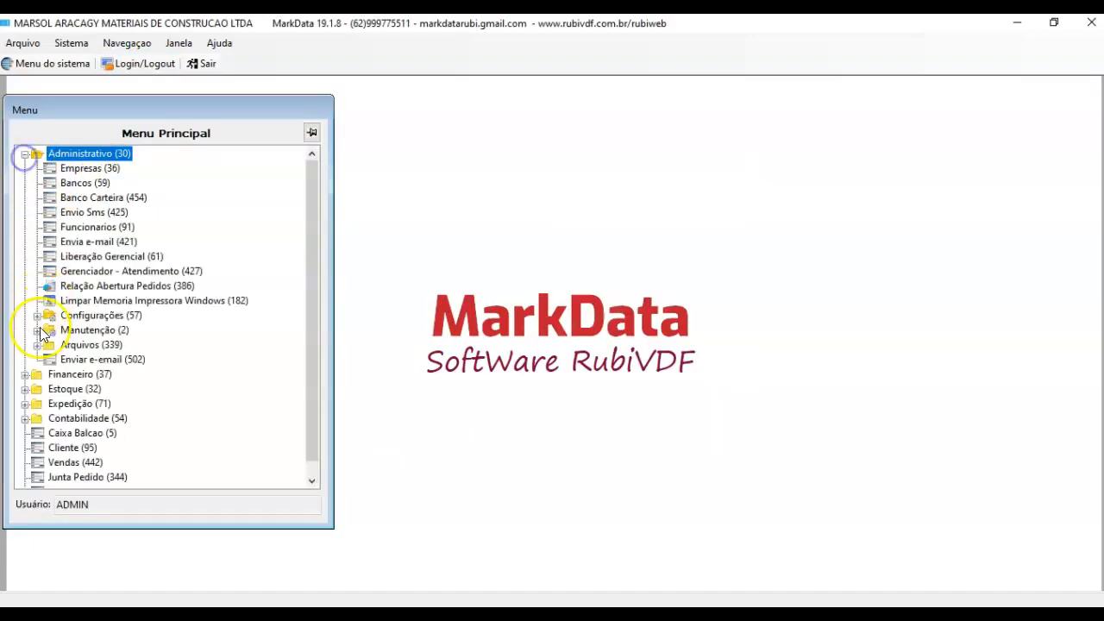
pyautogui.click(37, 330)
pyautogui.doubleClick(115, 388)
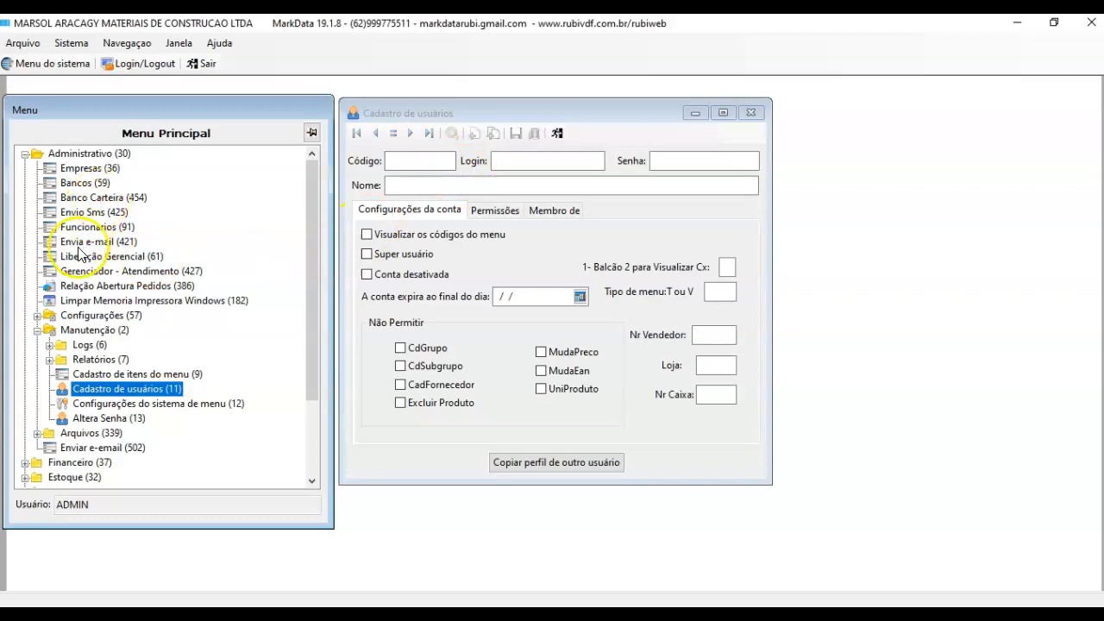
# Step: Open the Funcionarios employee form, then close it without saving, back to the blank user form
pyautogui.click(37, 315)
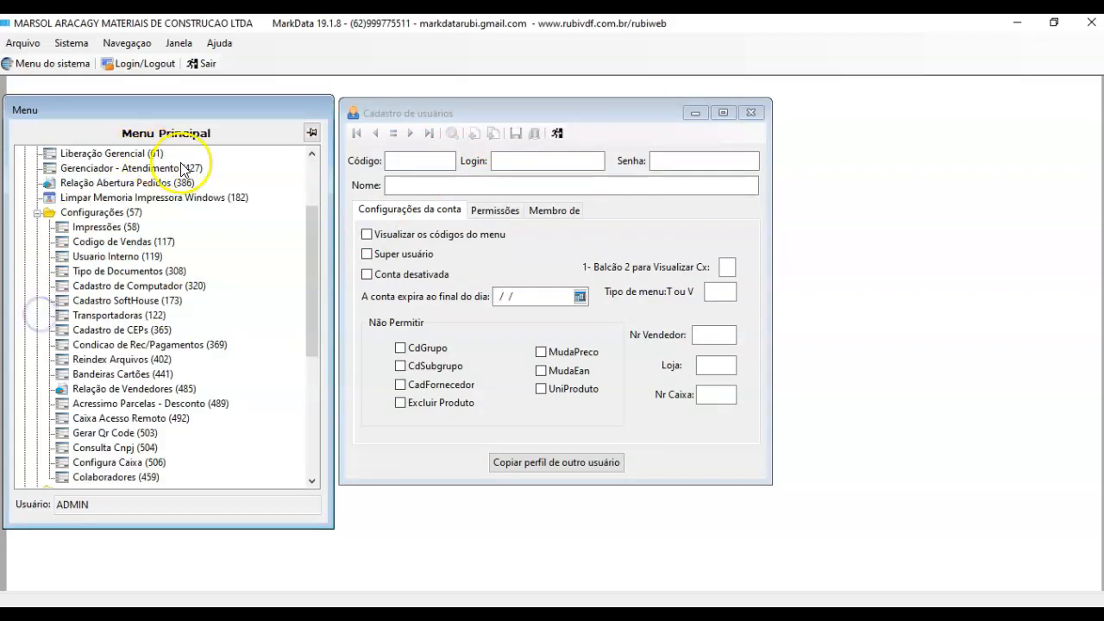
pyautogui.click(311, 177)
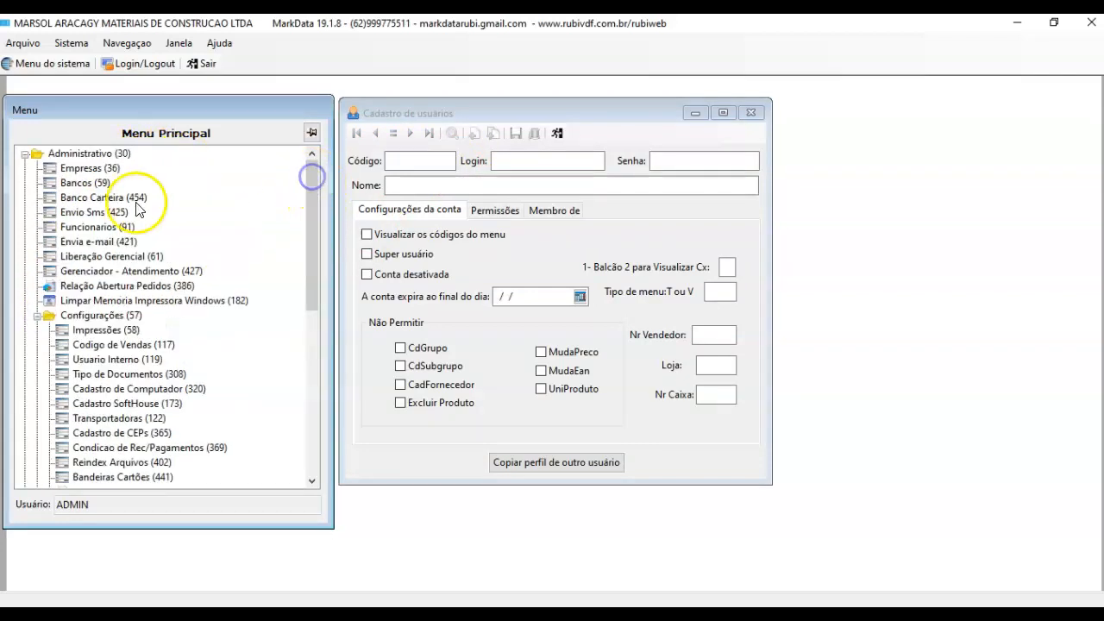
pyautogui.click(92, 228)
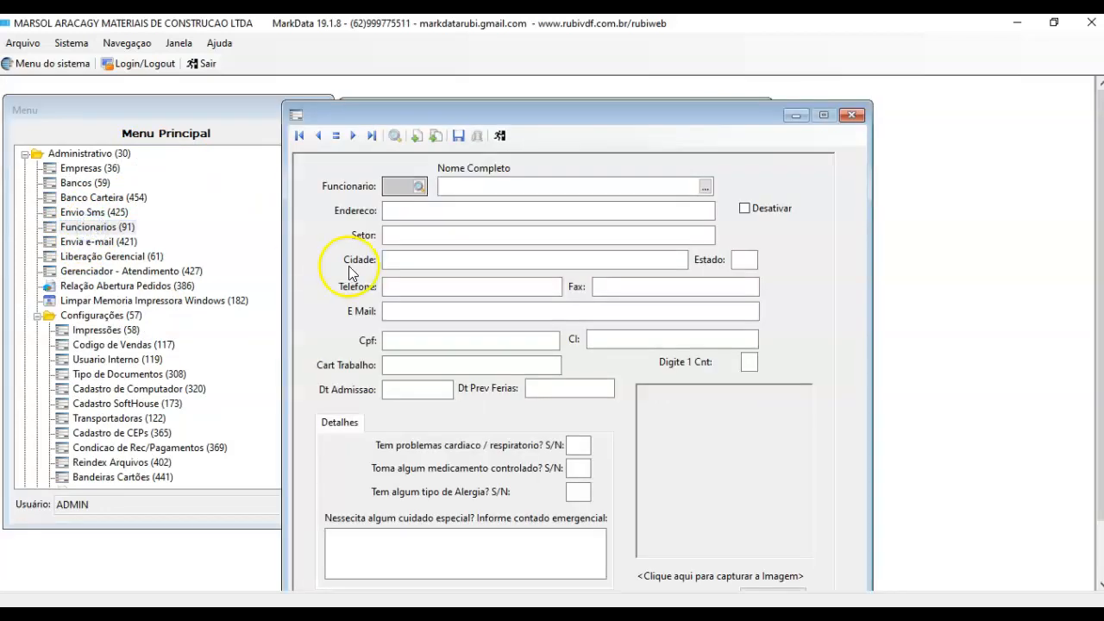
pyautogui.click(852, 116)
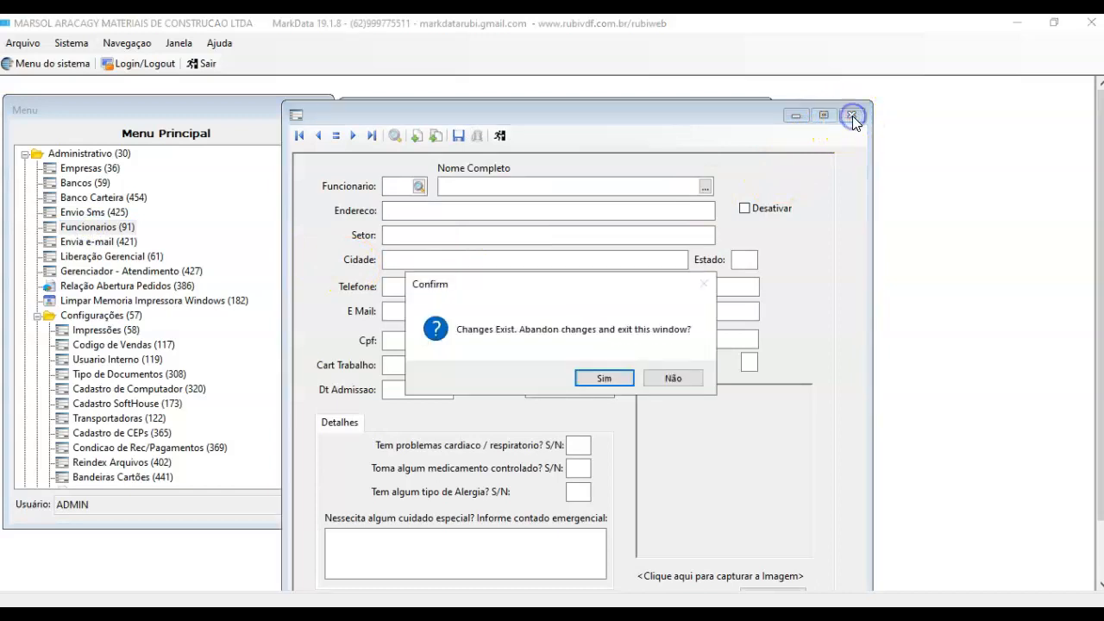
pyautogui.click(653, 384)
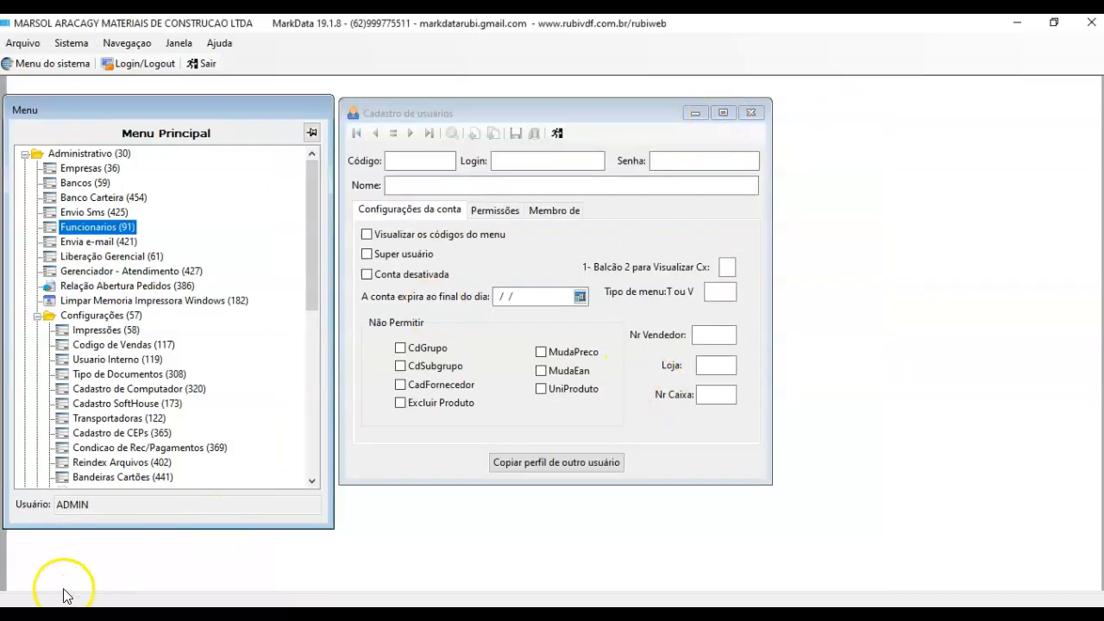